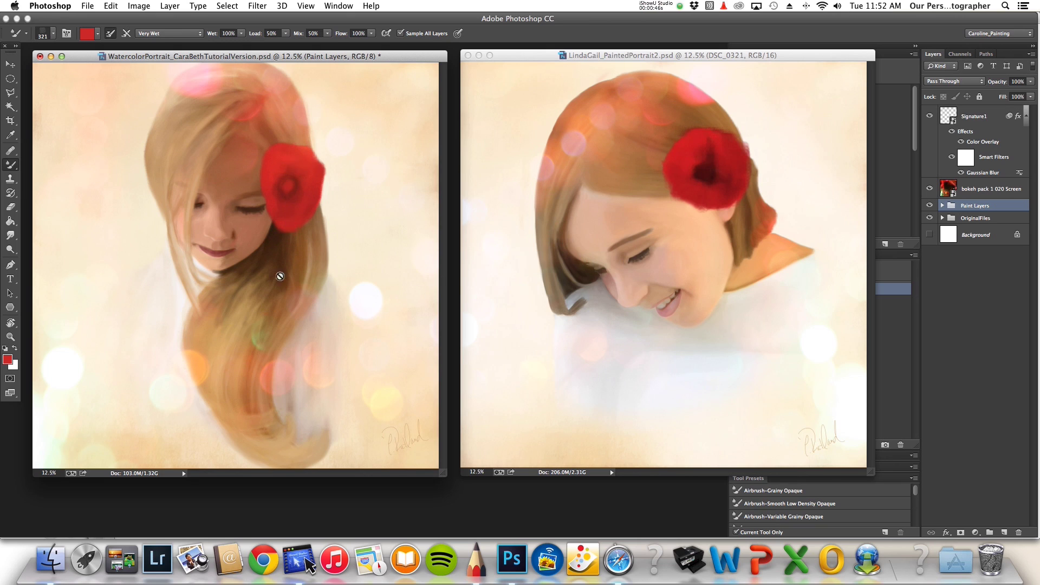
- Minimize the LindaGail_PaintedPortrait2.psd window and move the watercolor portrait window to the screen centre
click(526, 56)
click(479, 56)
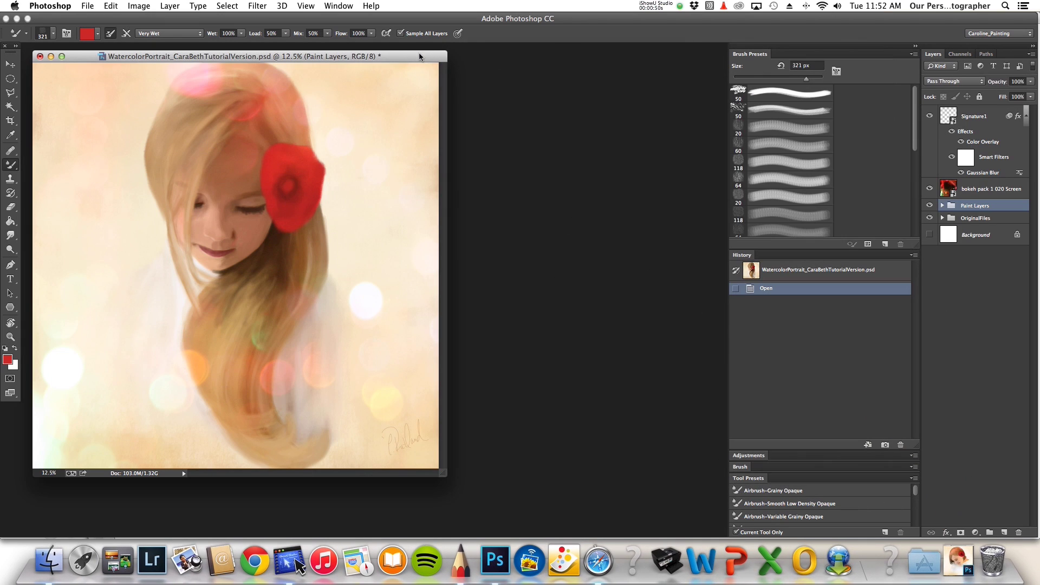
drag(405, 60, 589, 72)
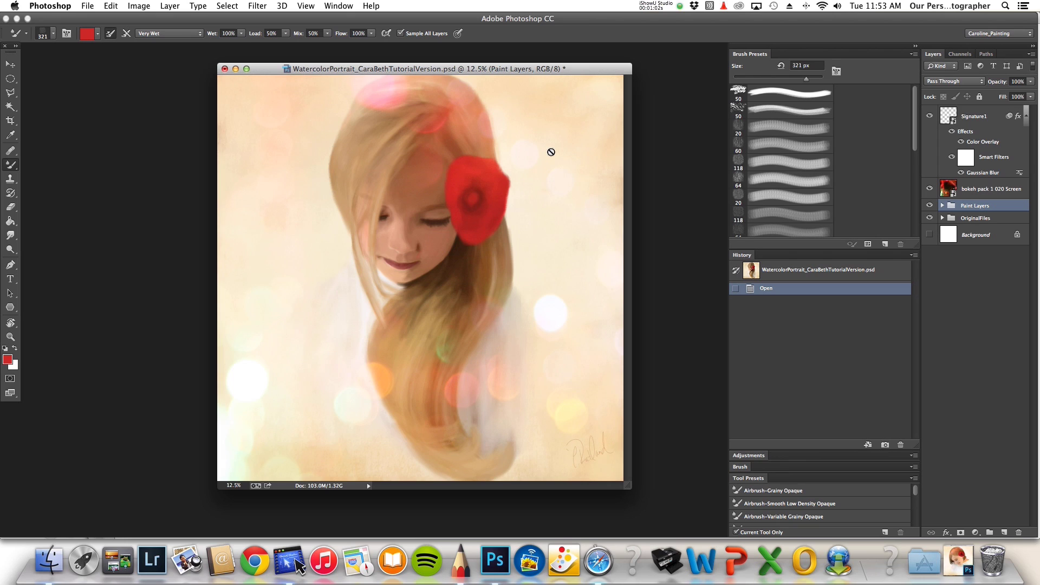
- In SketchBook, airbrush five soft blue strokes below and along the blue band, then return to Photoshop
key(super+Tab)
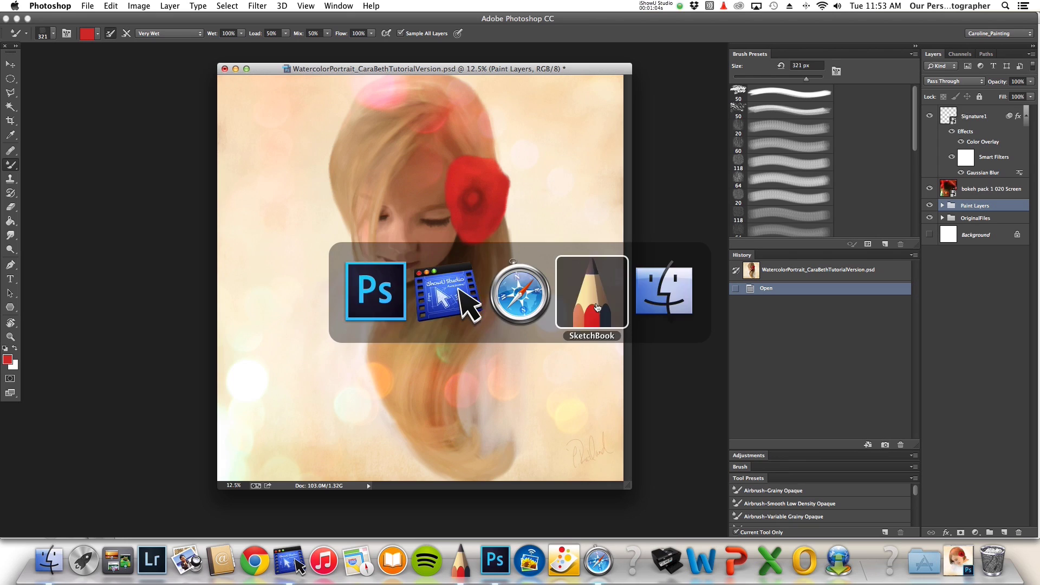
click(597, 308)
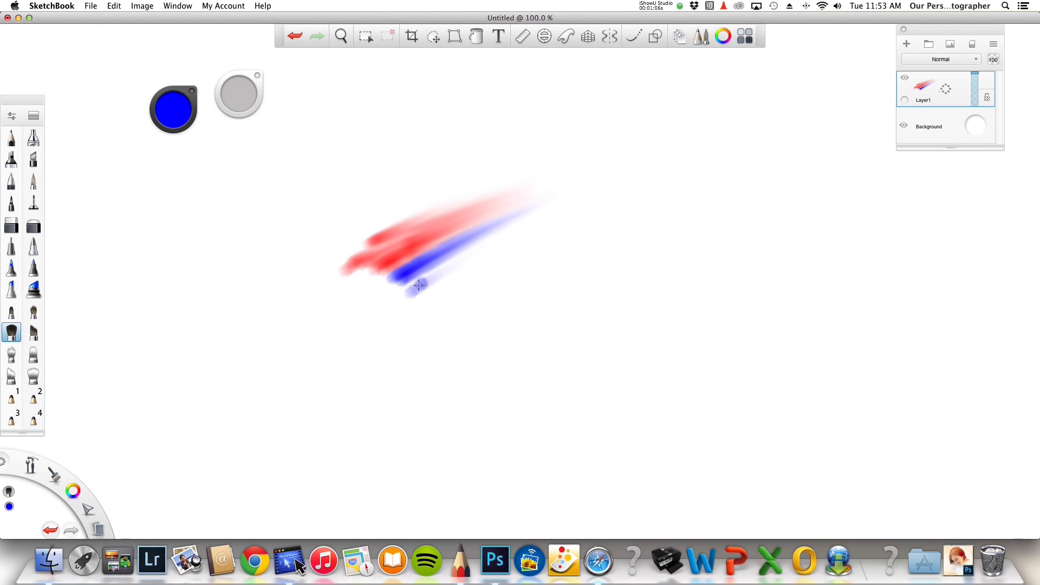
drag(411, 287, 476, 251)
drag(408, 302, 507, 248)
drag(395, 323, 488, 263)
mouse_move(375, 318)
mouse_down()
mouse_move(452, 273)
mouse_move(433, 267)
mouse_up()
drag(361, 295, 515, 222)
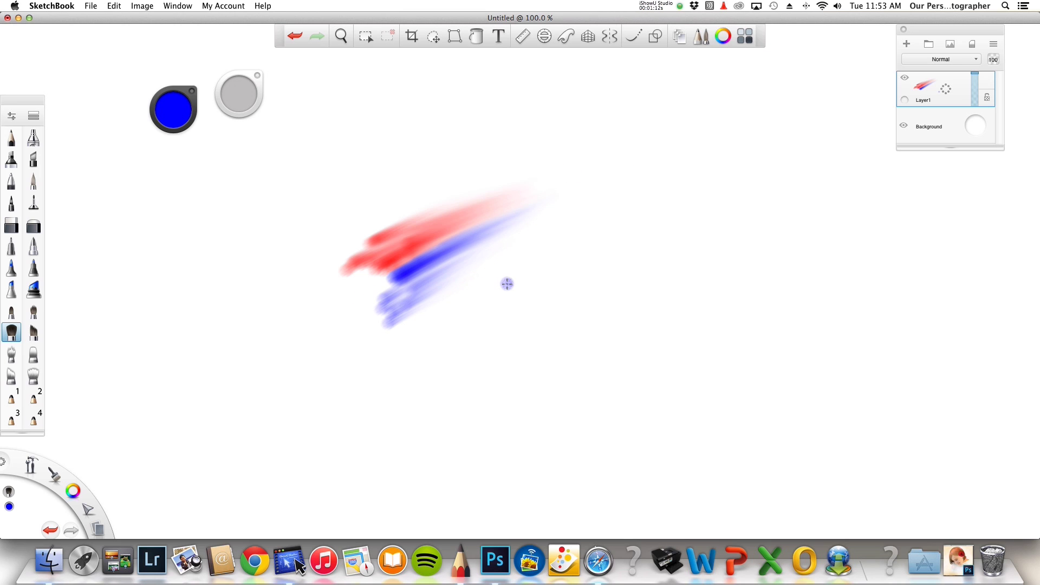
key(super+Tab)
click(448, 311)
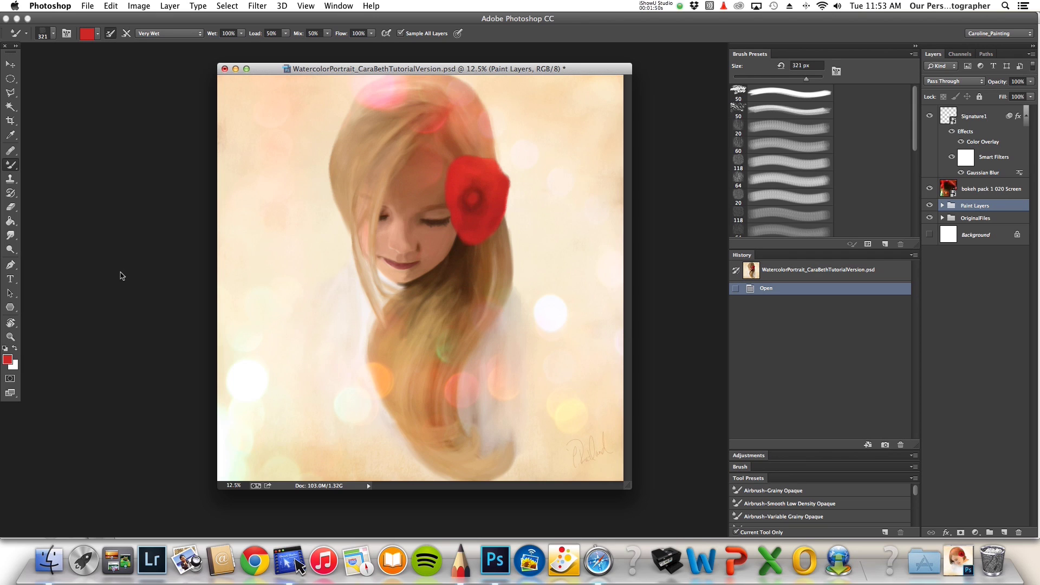
- Hide Paint Layers, bokeh, Layer 44 copy, both textures and the masked girl; show originalpicture
click(929, 206)
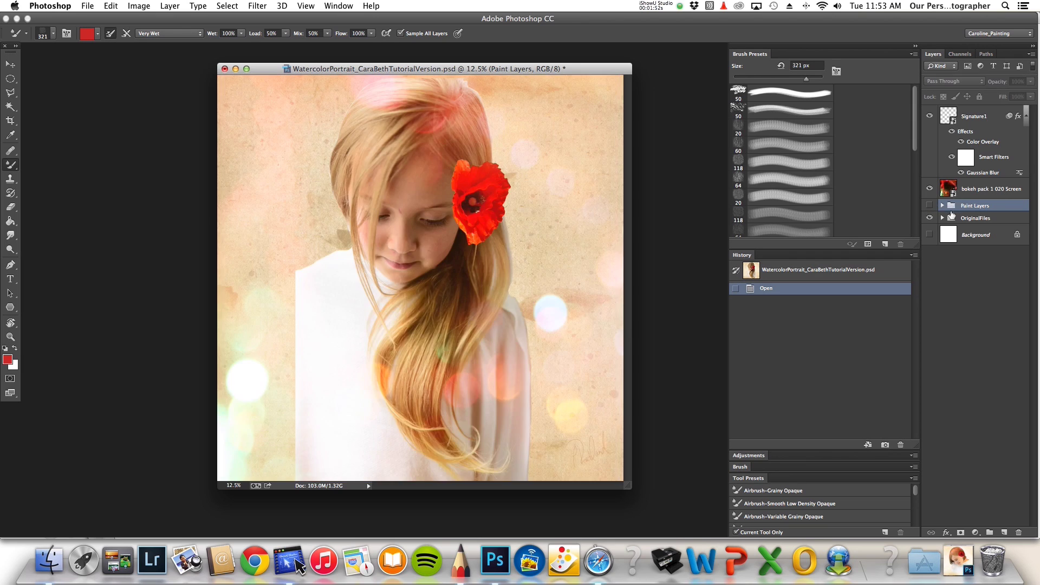
click(969, 218)
click(942, 218)
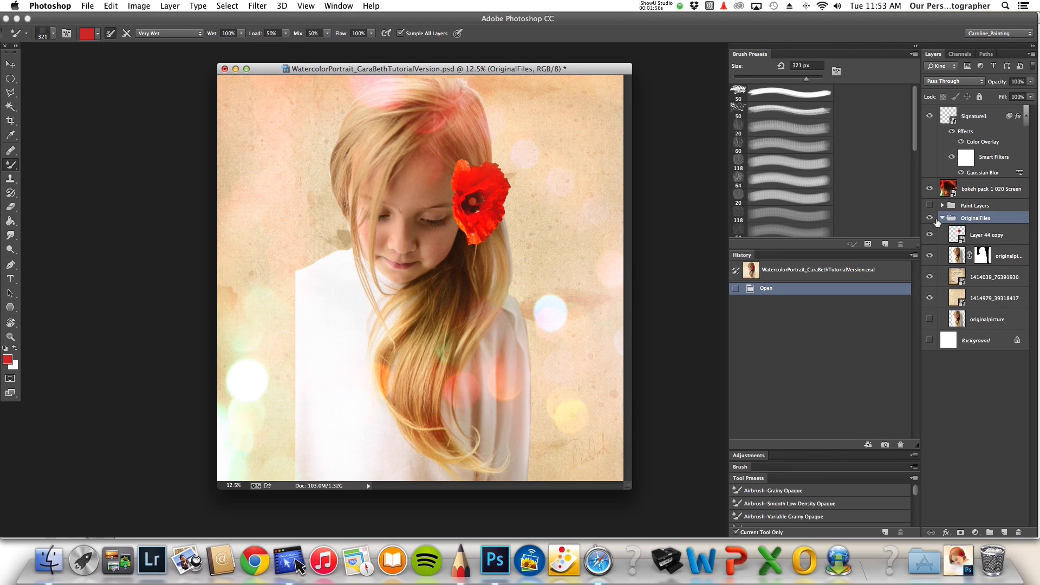
click(929, 188)
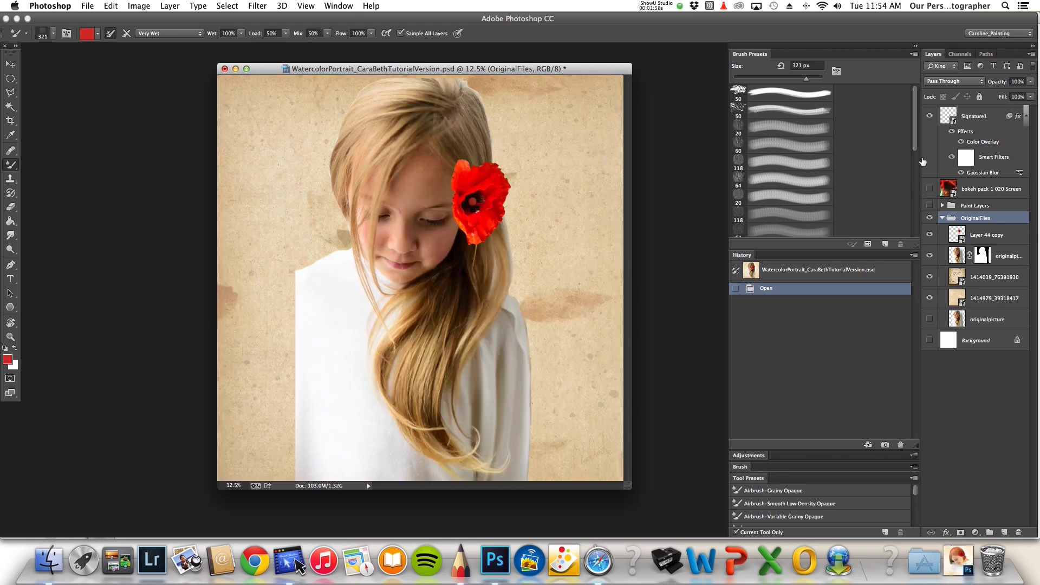
click(929, 234)
click(929, 277)
click(930, 298)
click(930, 256)
click(930, 319)
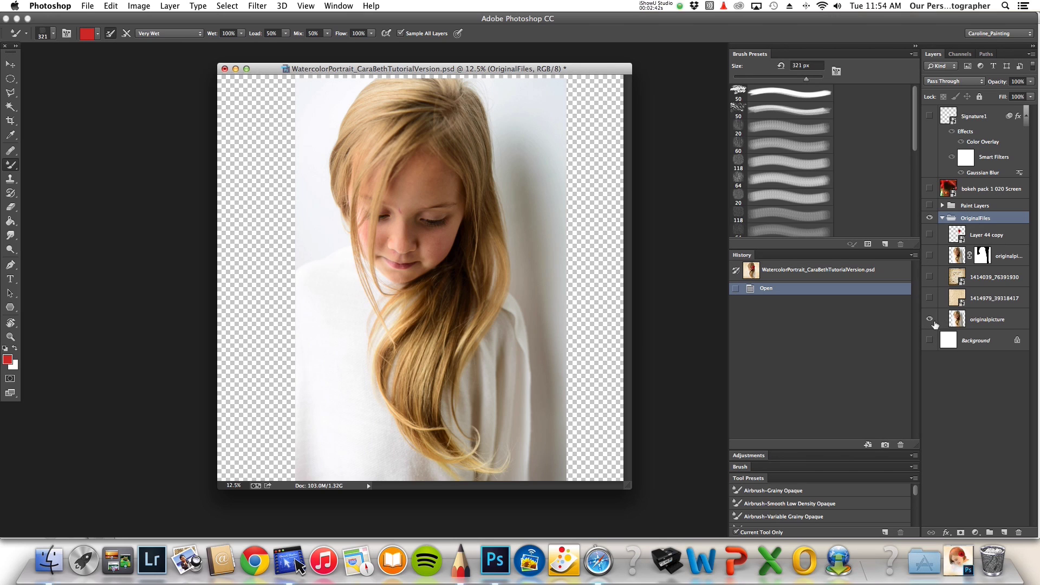
- Show the masked girl alone, then swap to only the isolated poppy in Layer 44 copy
click(930, 255)
click(930, 319)
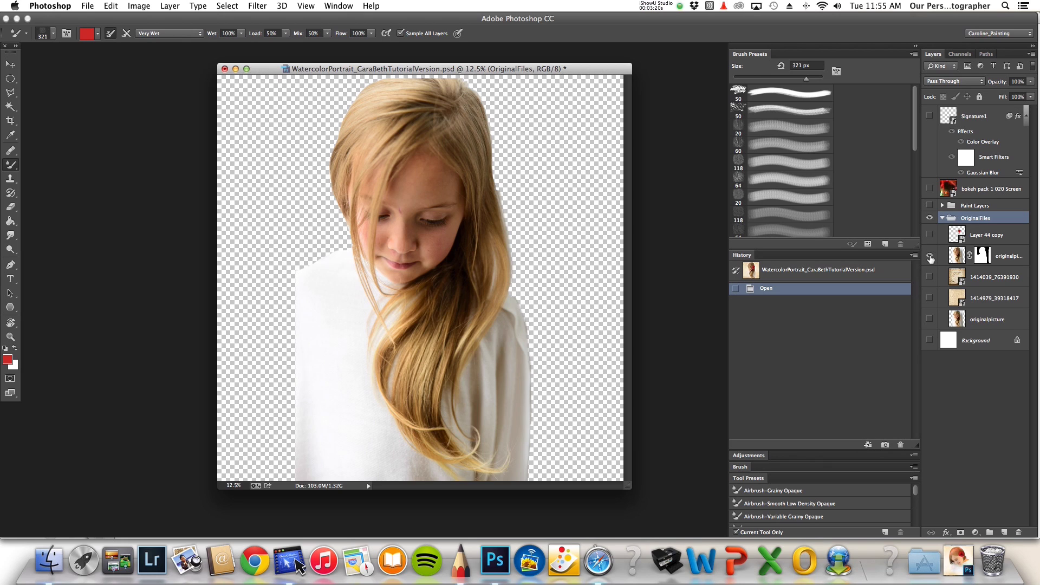
click(930, 256)
click(929, 234)
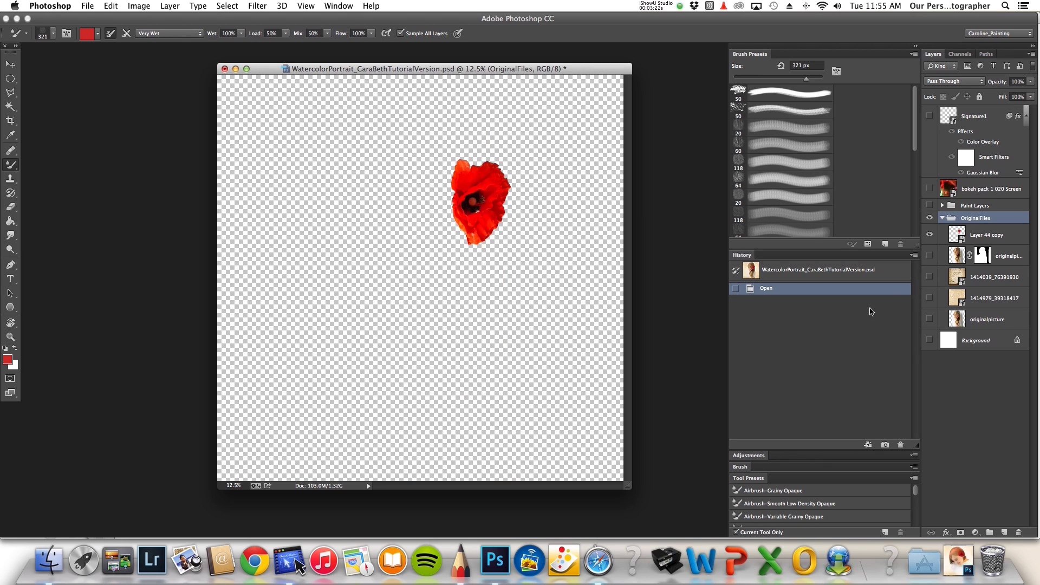
key(super+Tab)
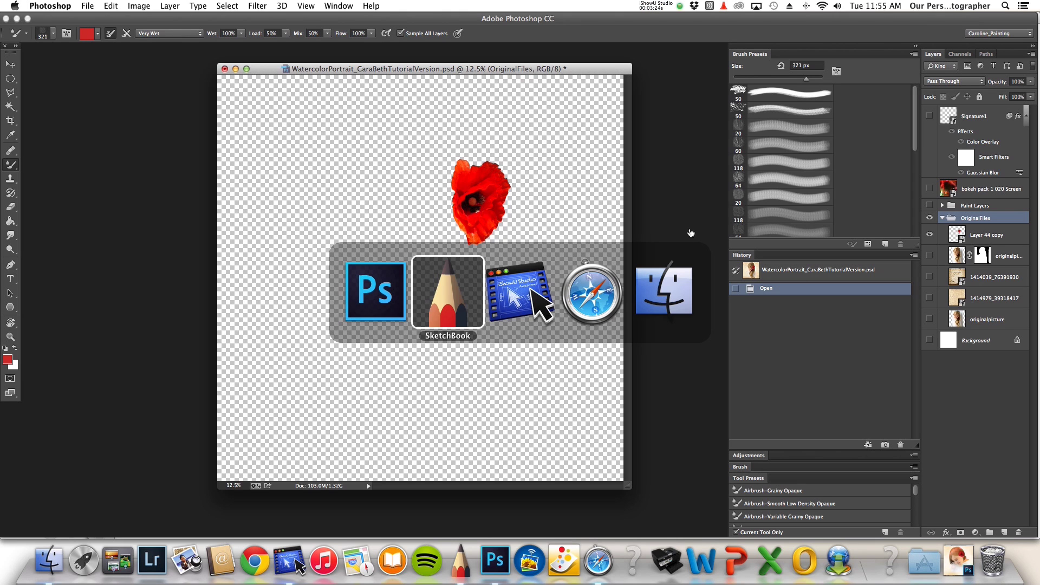
- Search freeimages.com for poppy and open the Poppy 1 stock photo page
click(614, 307)
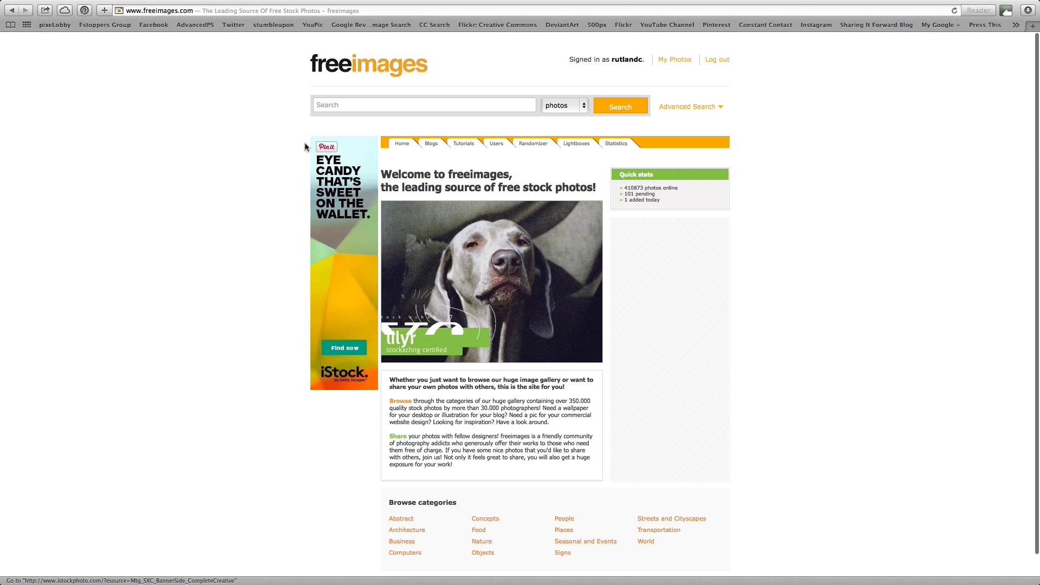
click(416, 104)
text(poppy)
key(Return)
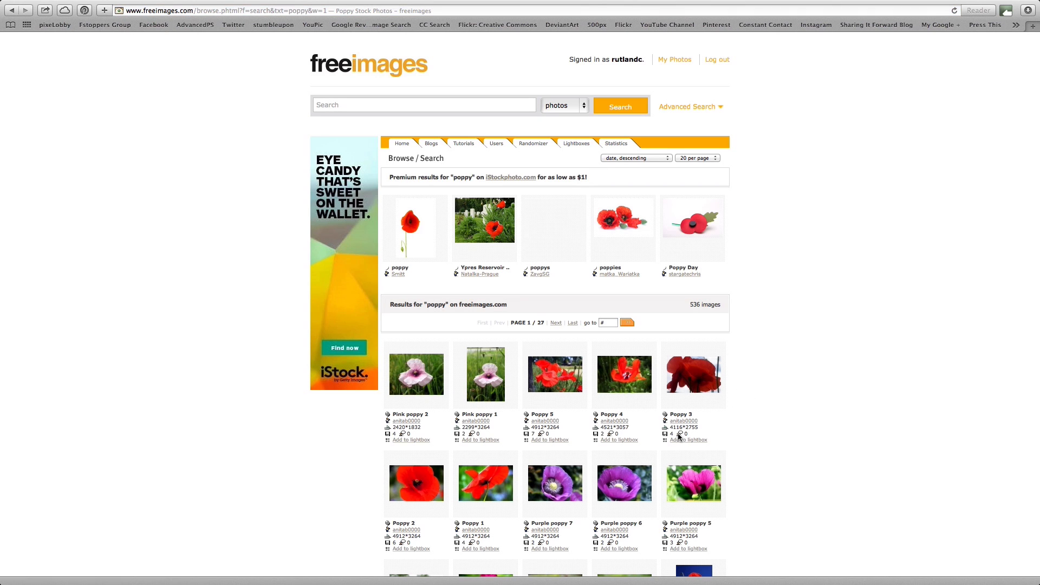
scroll(676, 439, down, 5)
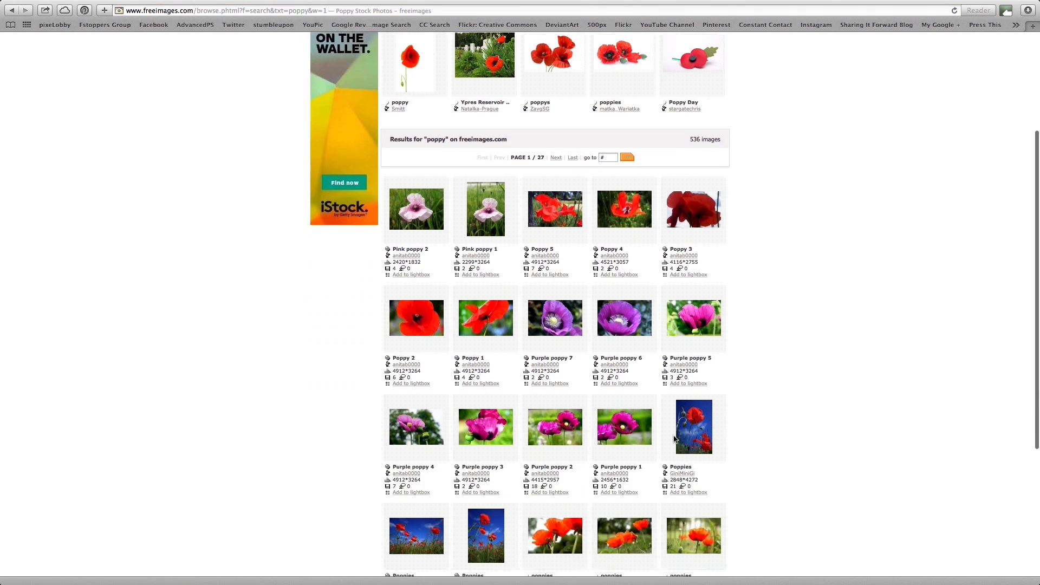
click(493, 325)
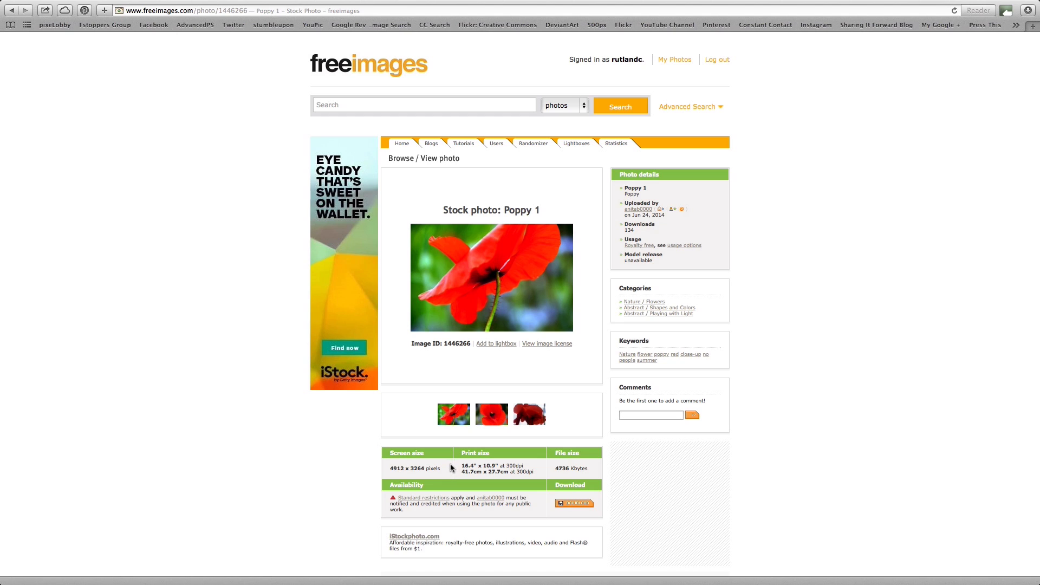
key(super+Tab)
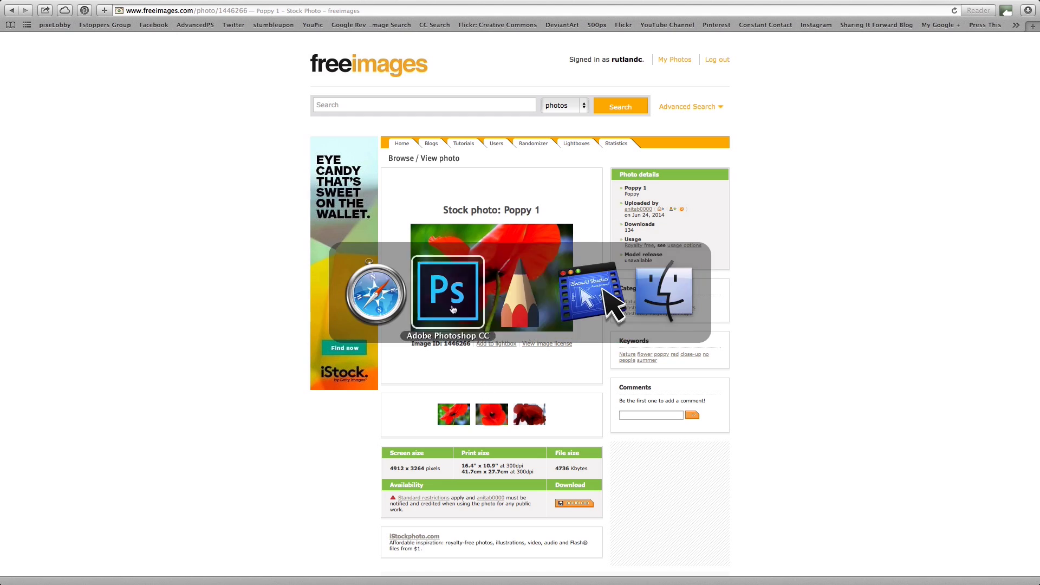
- Set the 1414039_76391930 texture to Normal at 100% opacity, then hide it and show the cut-out girl
click(458, 316)
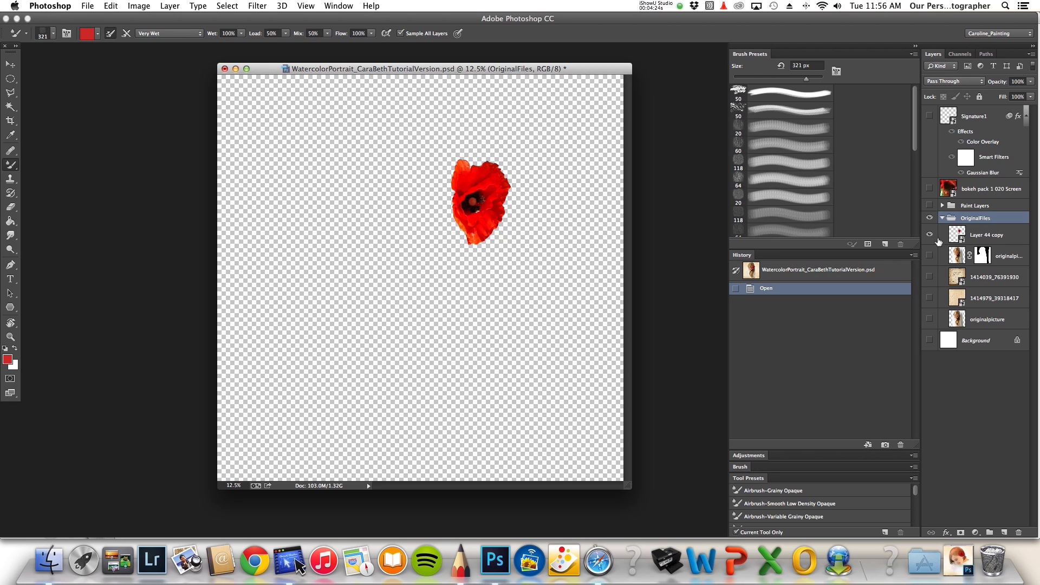
click(929, 235)
click(930, 277)
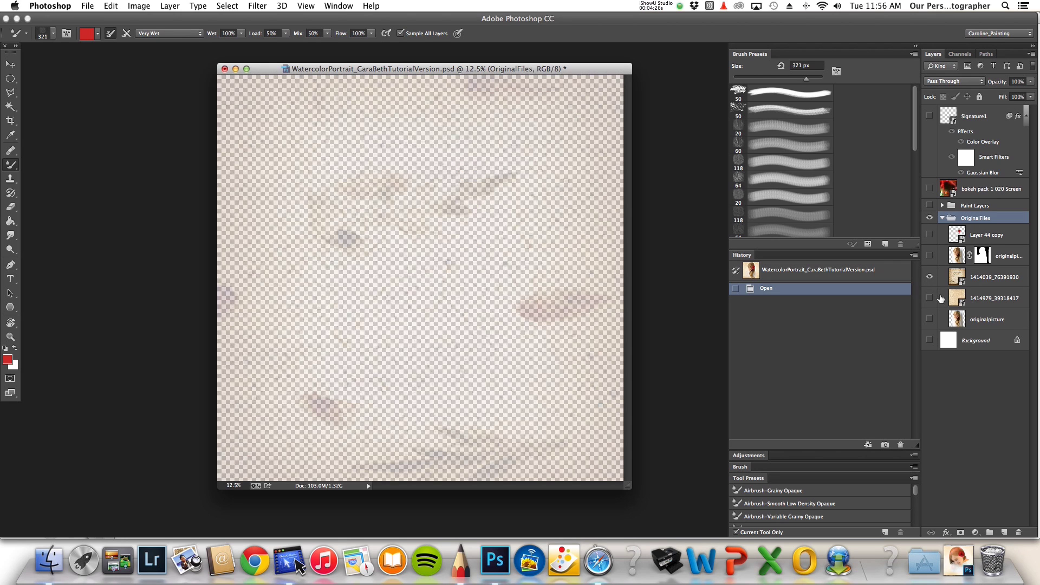
click(991, 277)
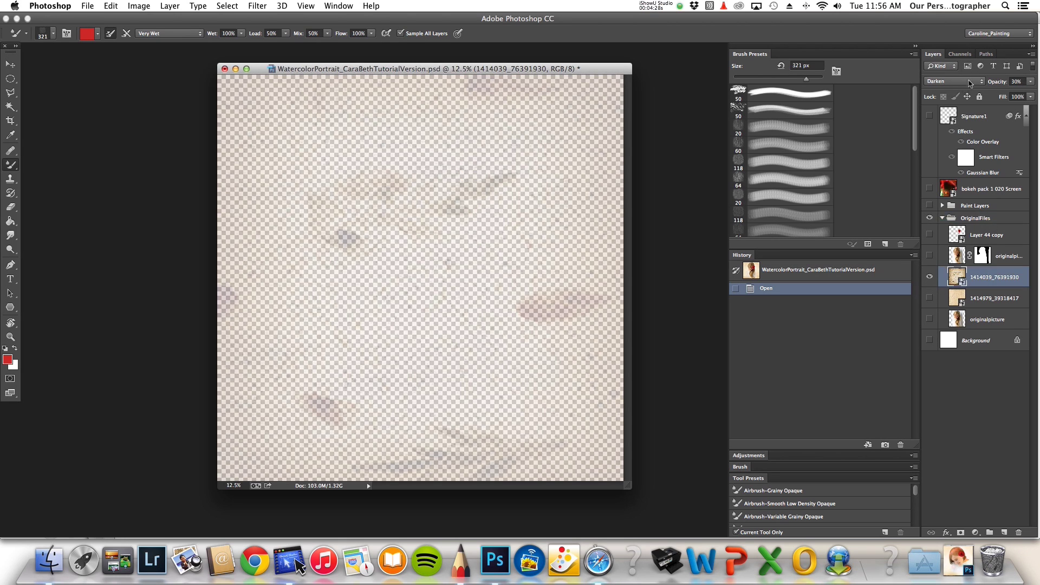
click(971, 82)
click(945, 64)
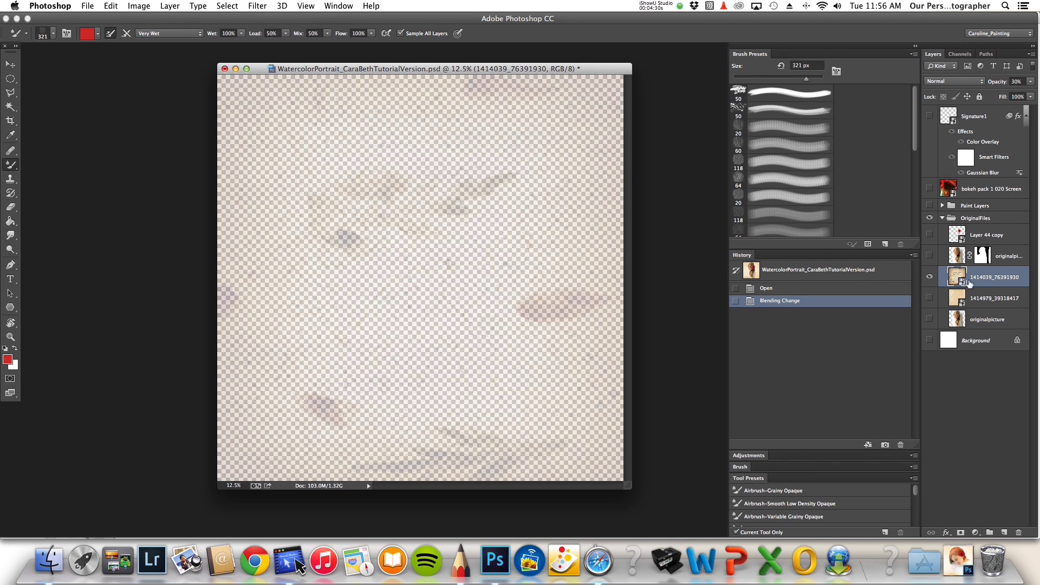
mouse_move(1030, 81)
mouse_down()
mouse_move(1006, 94)
mouse_move(1034, 97)
mouse_up()
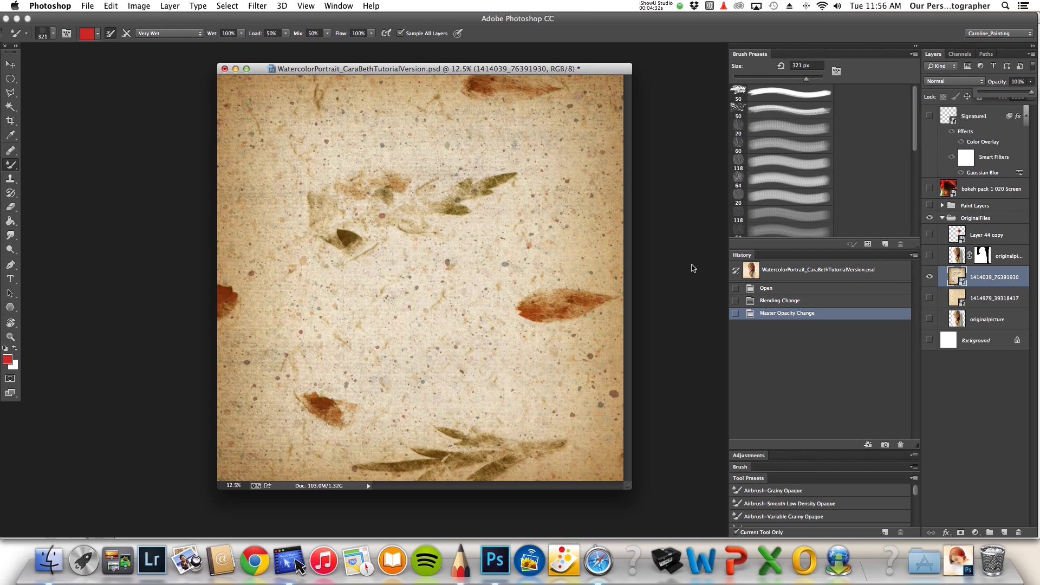
click(929, 277)
click(929, 256)
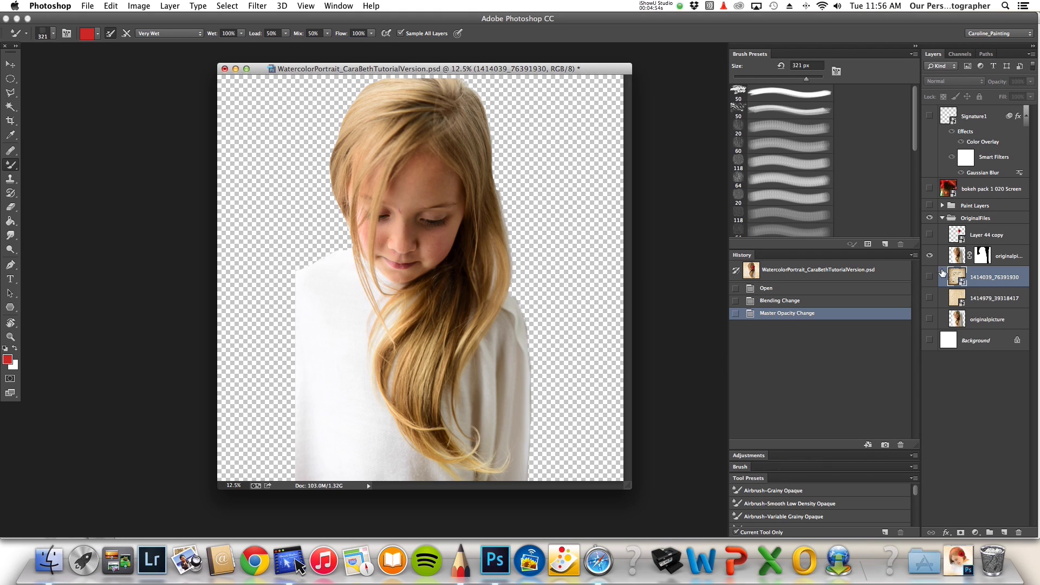
- Hide the originalpi… layer and open 1432833_23312073.jpg from the ArtTutorial folder
click(929, 256)
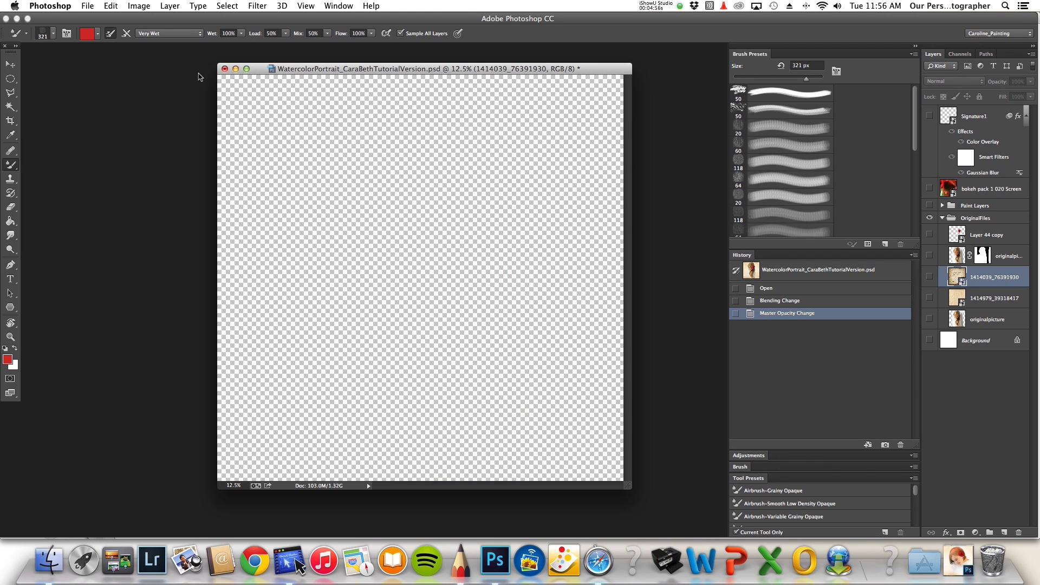
click(89, 7)
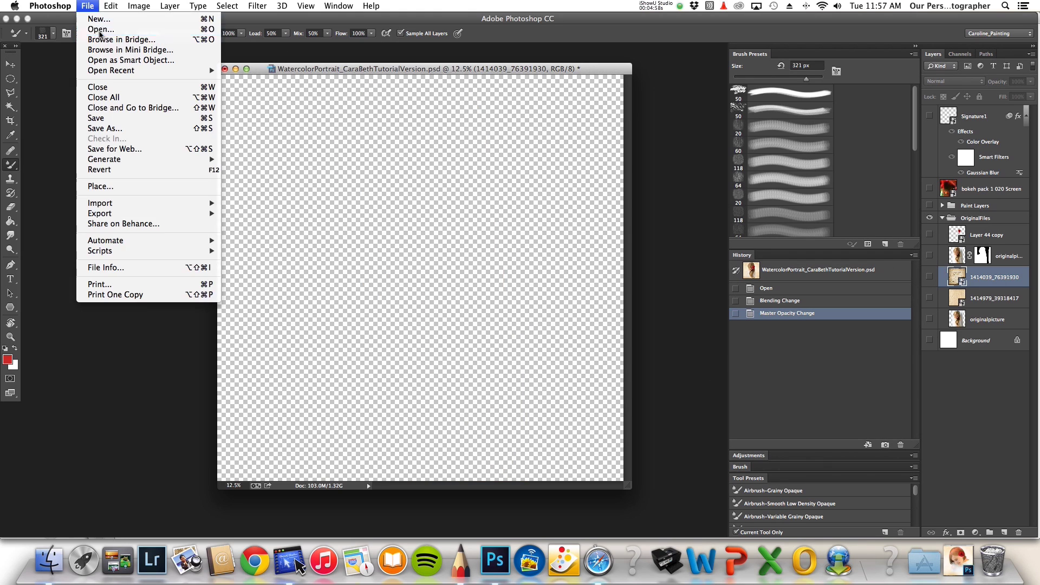
click(386, 83)
key(super+o)
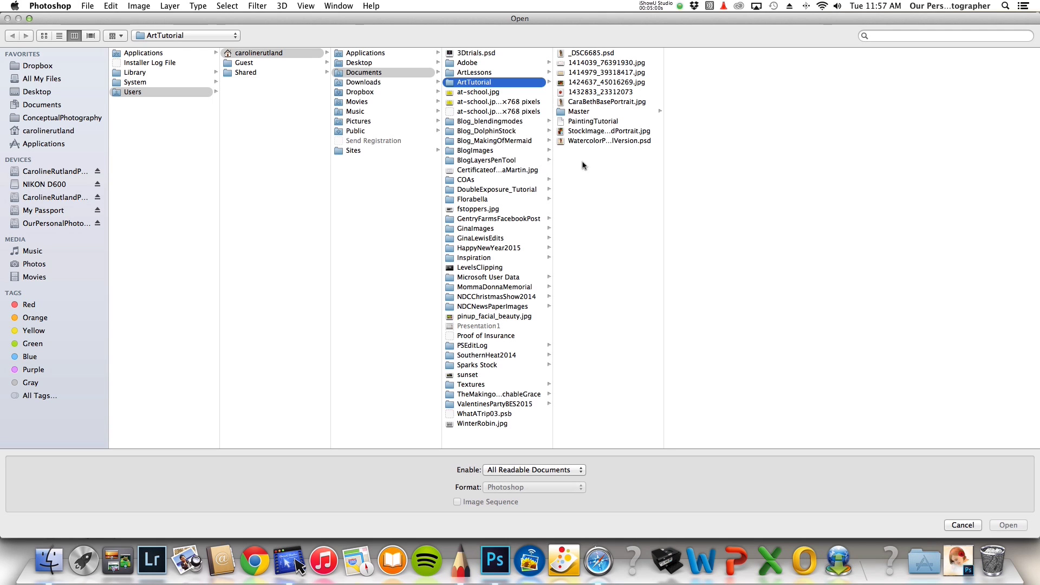
click(636, 94)
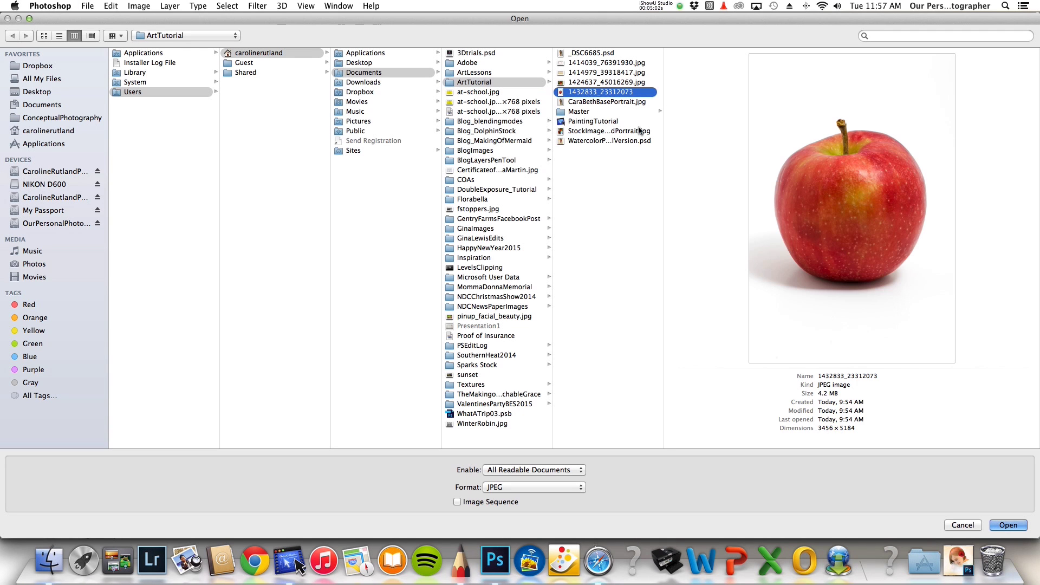
click(1007, 524)
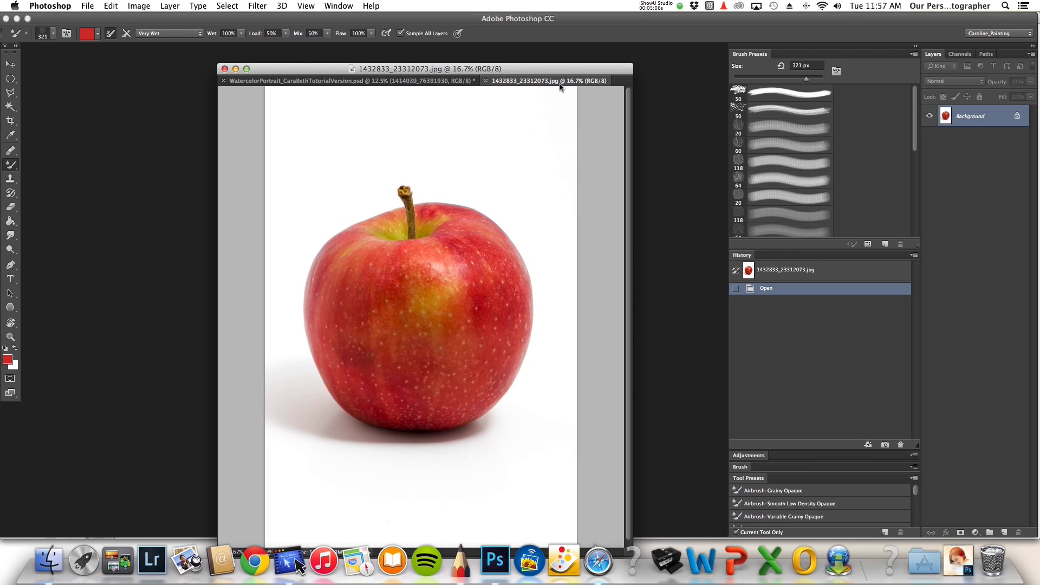
- Float the apple photo beside the portrait and add a new layer named 'painting'
drag(563, 82, 418, 55)
drag(630, 116, 394, 57)
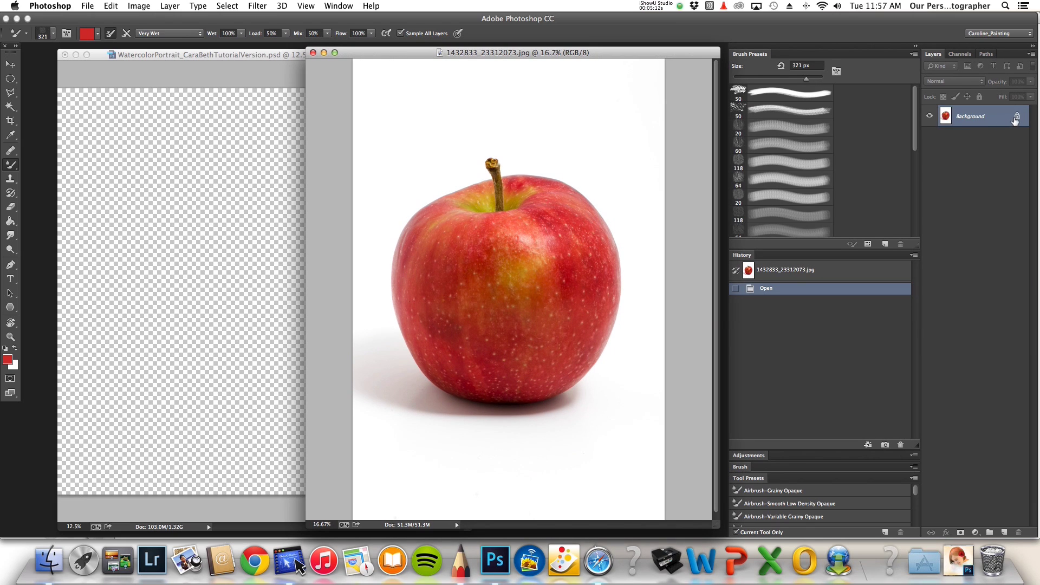
key(super+shift+n)
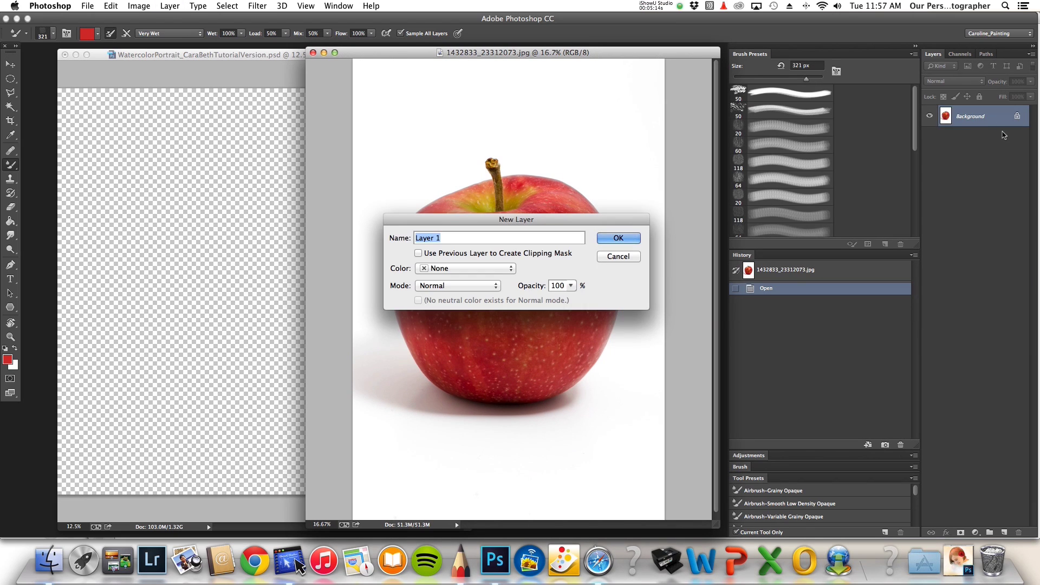
text(painting)
key(Return)
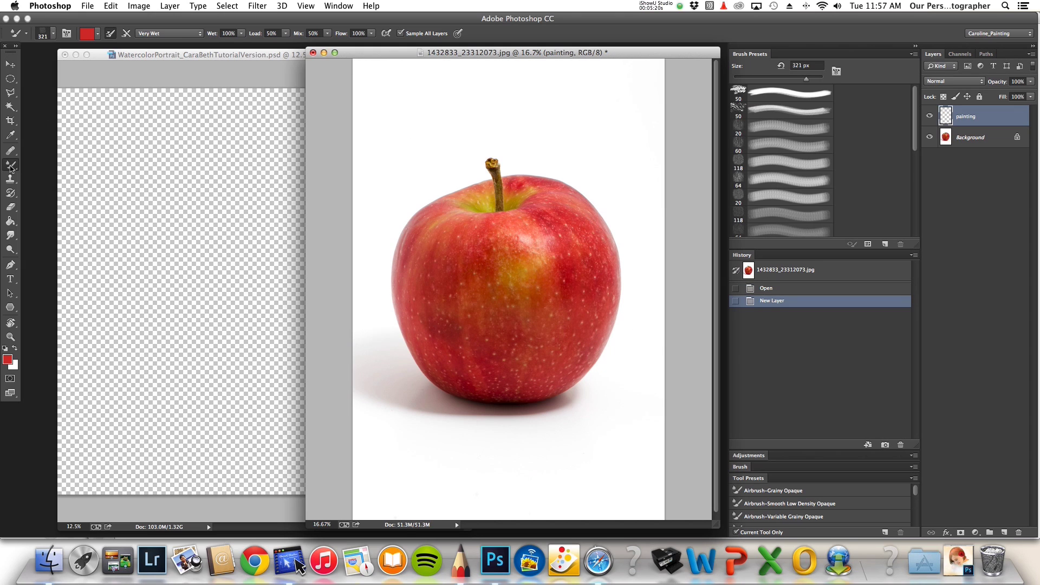
- Switch to the Mixer Brush with the Dry preset and a lowered flow
drag(11, 168, 53, 197)
click(192, 37)
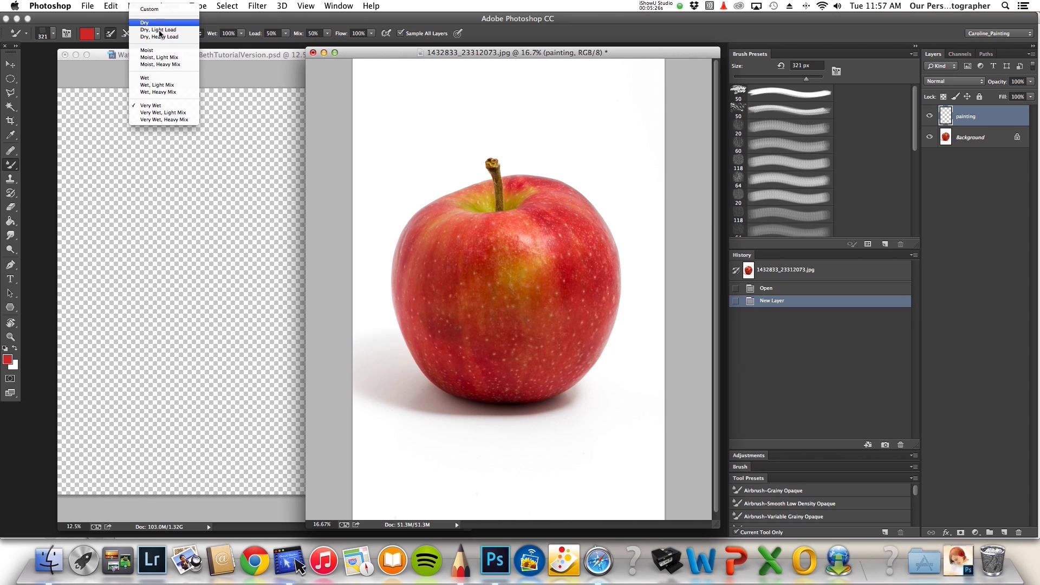
click(160, 24)
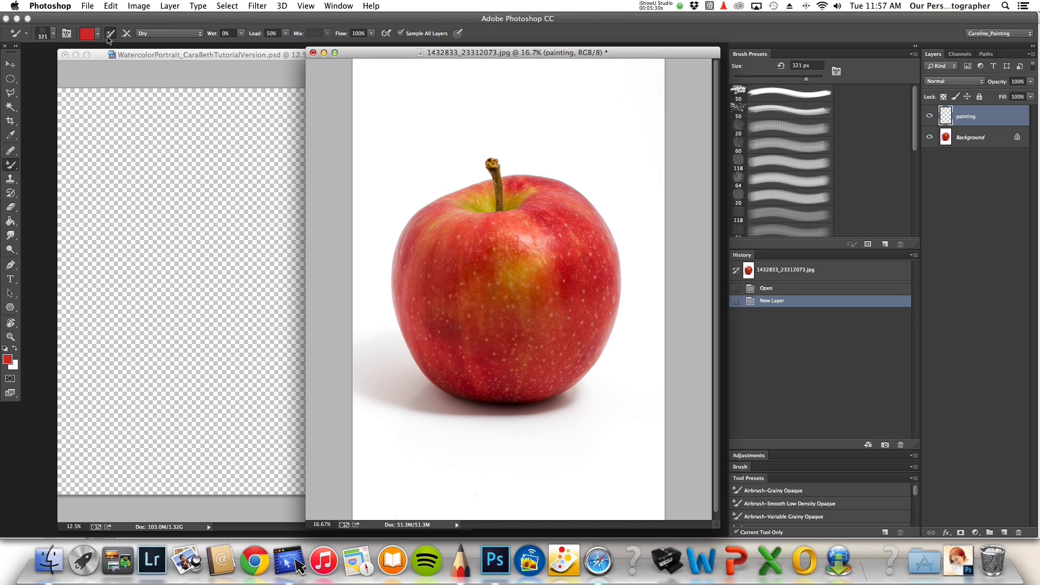
click(97, 33)
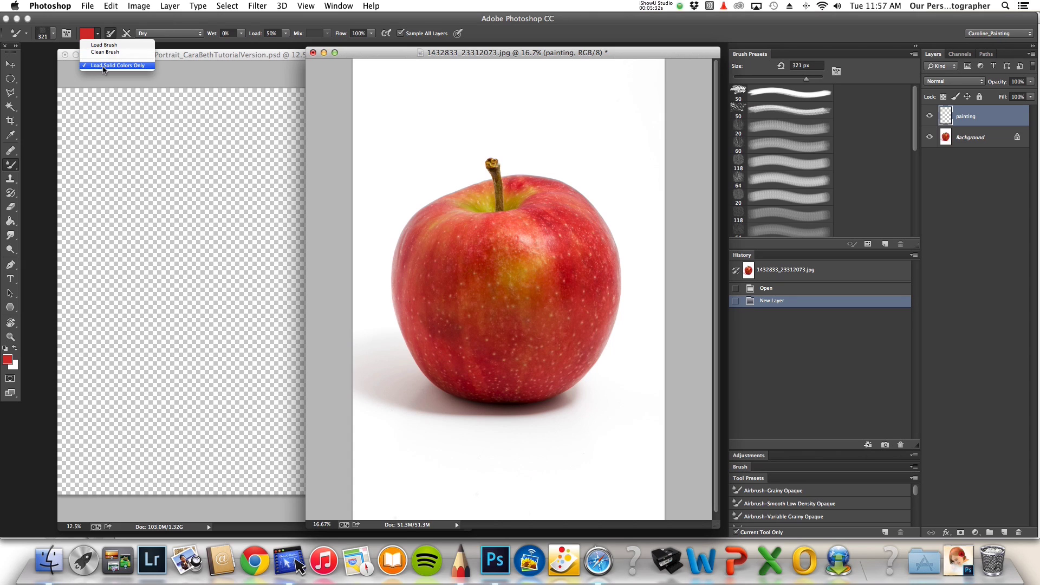
click(135, 22)
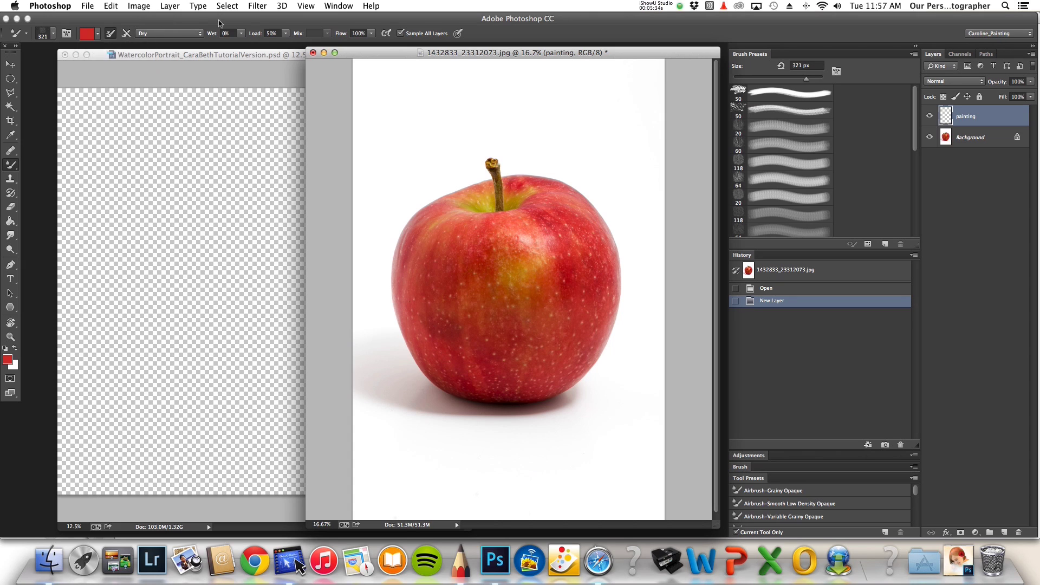
click(372, 33)
mouse_move(373, 43)
mouse_down()
mouse_move(331, 45)
mouse_move(381, 52)
mouse_up()
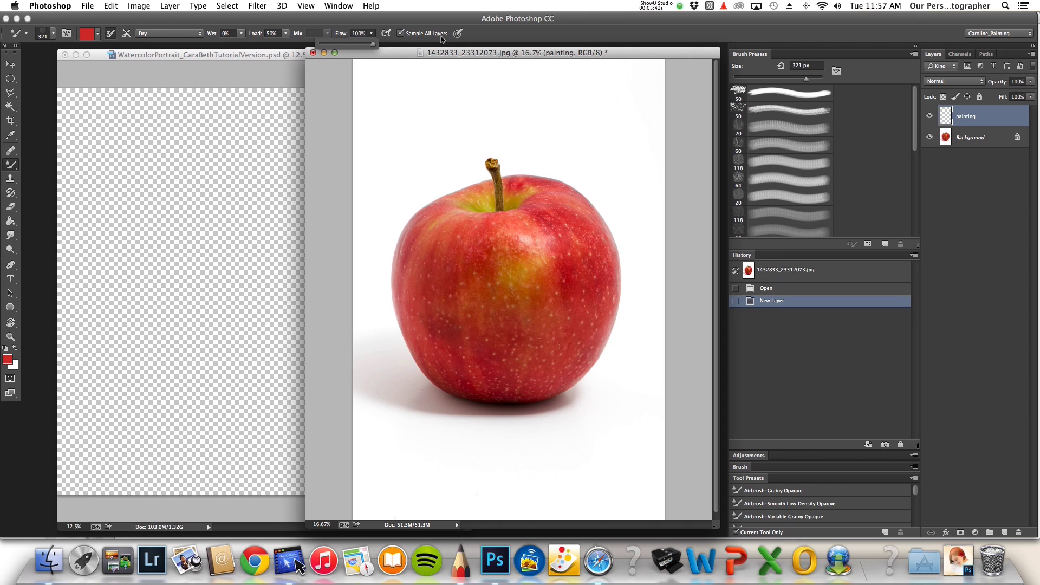
- Replace the brushes with Natural Brushes 2 and select the 118 px Pastel Dark brush
click(913, 54)
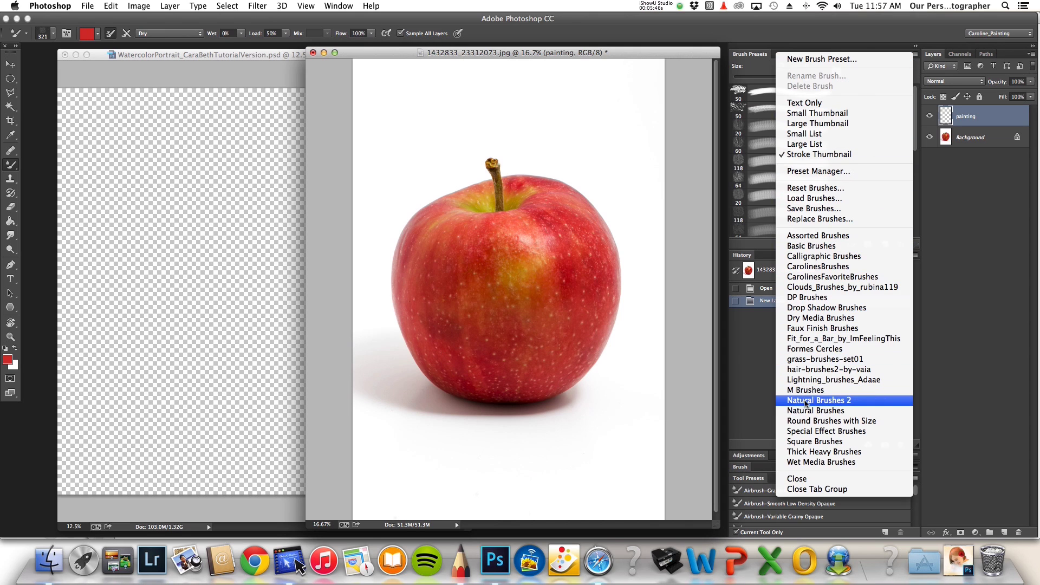
click(804, 402)
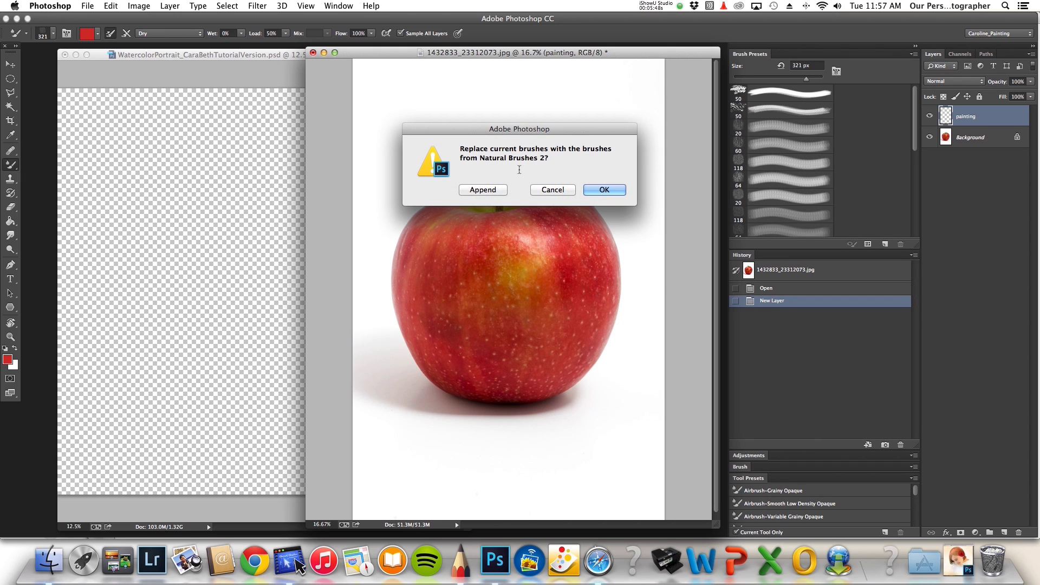
click(601, 191)
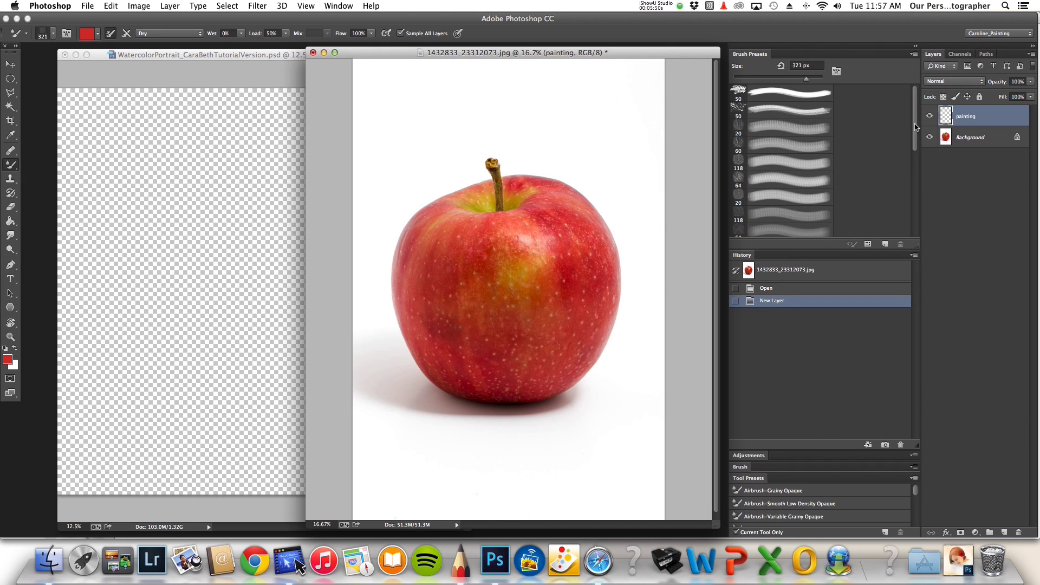
scroll(917, 136, down, 2)
scroll(917, 135, up, 1)
double_click(760, 163)
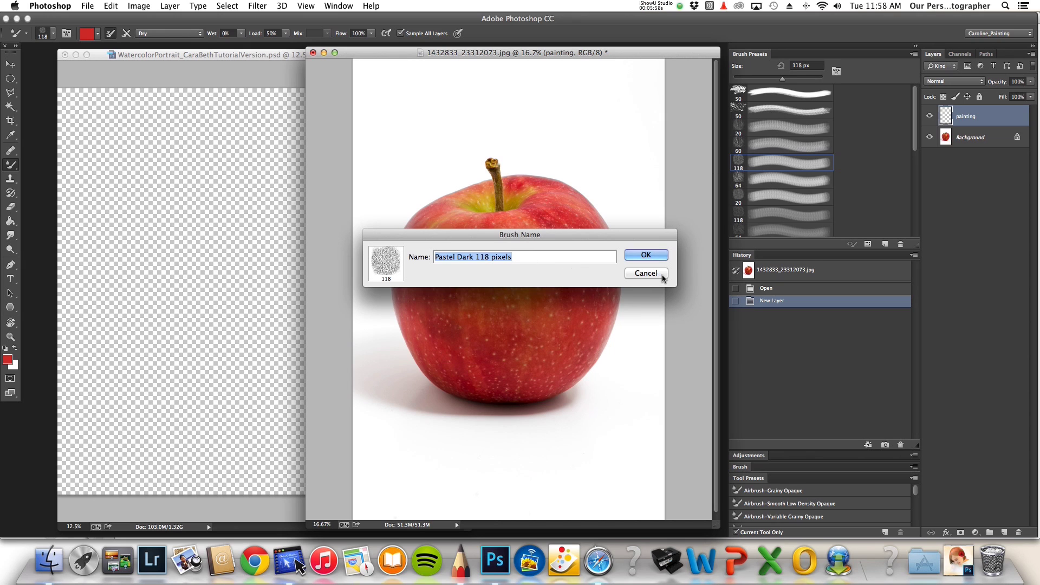
click(663, 275)
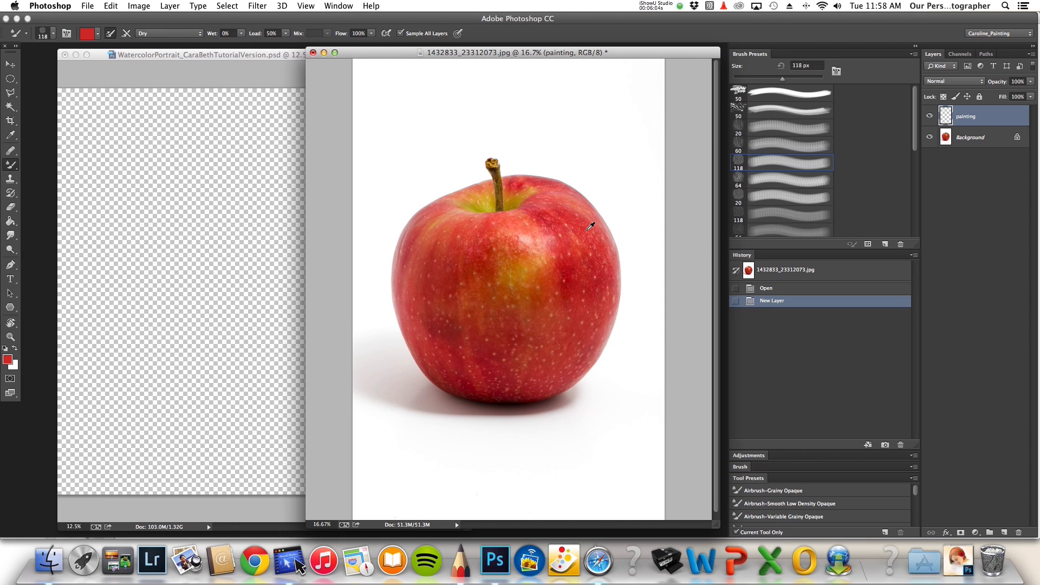
- Paint two test strokes above the apple, delete the painting layer, and create an empty Layer 1
mouse_move(496, 118)
mouse_down()
mouse_move(595, 118)
mouse_move(545, 117)
mouse_up()
mouse_move(395, 133)
mouse_down()
mouse_move(443, 118)
mouse_move(386, 163)
mouse_move(449, 145)
mouse_move(425, 106)
mouse_move(426, 122)
mouse_move(394, 130)
mouse_move(465, 101)
mouse_move(457, 115)
mouse_move(400, 115)
mouse_move(505, 91)
mouse_move(450, 110)
mouse_move(501, 120)
mouse_move(432, 118)
mouse_move(461, 128)
mouse_move(436, 127)
mouse_move(490, 119)
mouse_move(439, 147)
mouse_move(482, 135)
mouse_up()
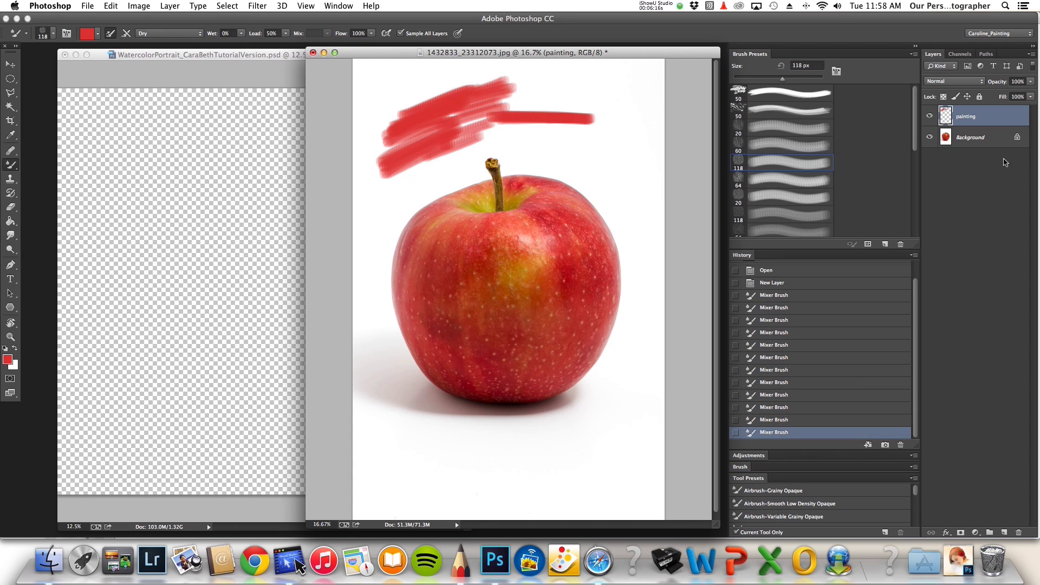
key(Delete)
key(super+shift+n)
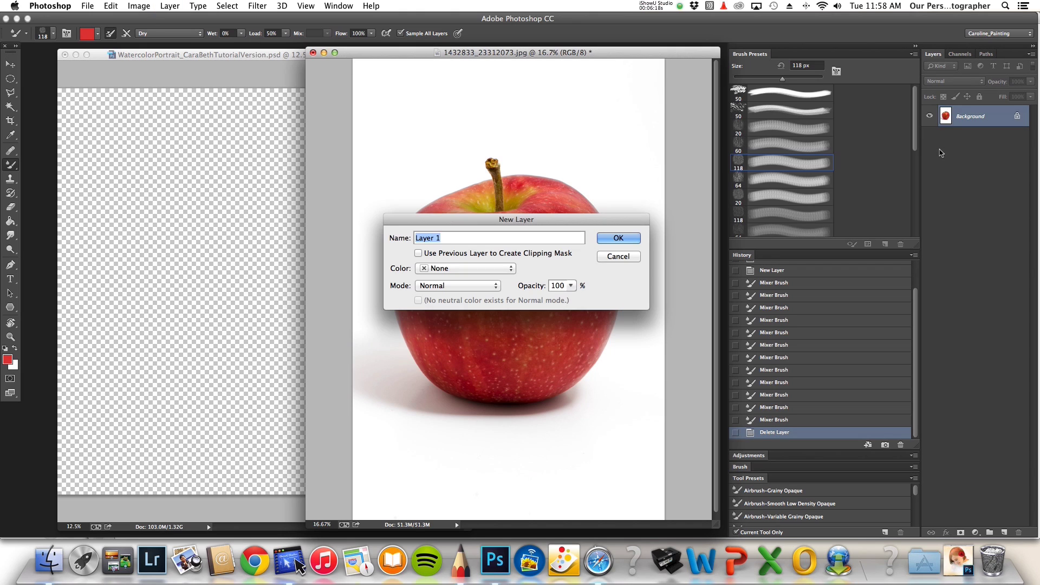
click(616, 240)
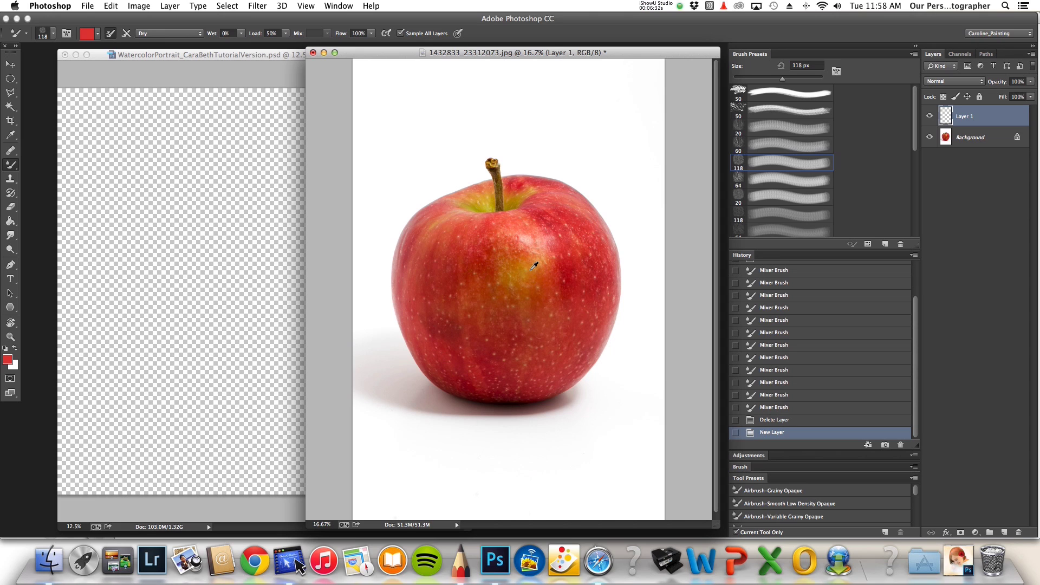
- Sample apple colours and paint an orange stroke flanked by red, shrinking the brush to about 211 px
alt+click(528, 267)
drag(525, 266, 534, 265)
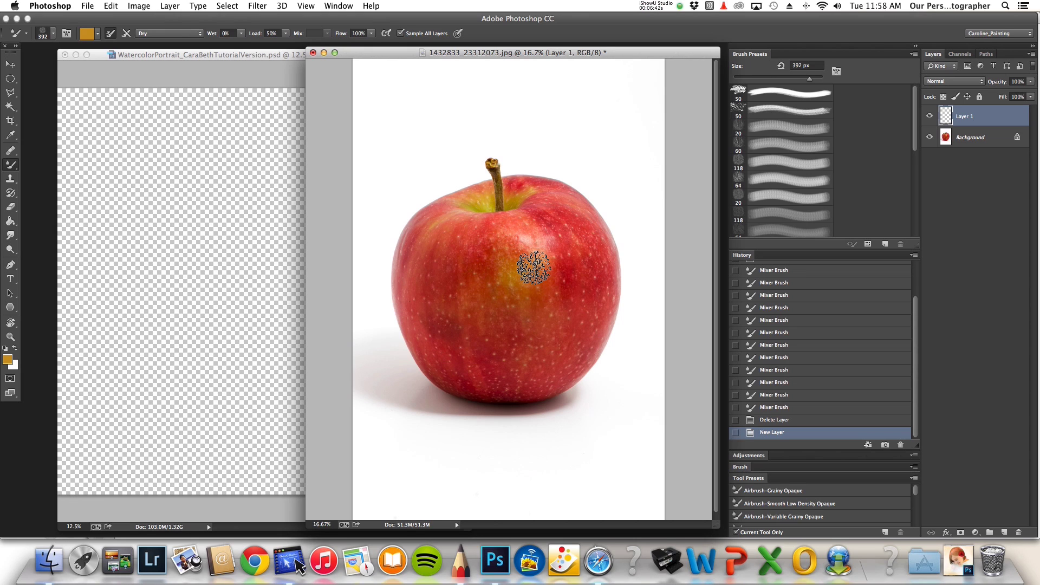
mouse_move(536, 271)
ctrl+alt+mouse_down()
mouse_move(525, 293)
mouse_move(538, 271)
ctrl+alt+mouse_up()
alt+click(535, 260)
alt+click(578, 267)
mouse_move(562, 237)
mouse_down()
mouse_move(561, 284)
mouse_move(565, 256)
mouse_move(589, 303)
mouse_up()
mouse_move(588, 254)
ctrl+alt+mouse_down()
mouse_move(597, 256)
mouse_move(566, 217)
mouse_move(576, 332)
mouse_move(536, 369)
mouse_move(570, 359)
ctrl+alt+mouse_up()
alt+click(592, 245)
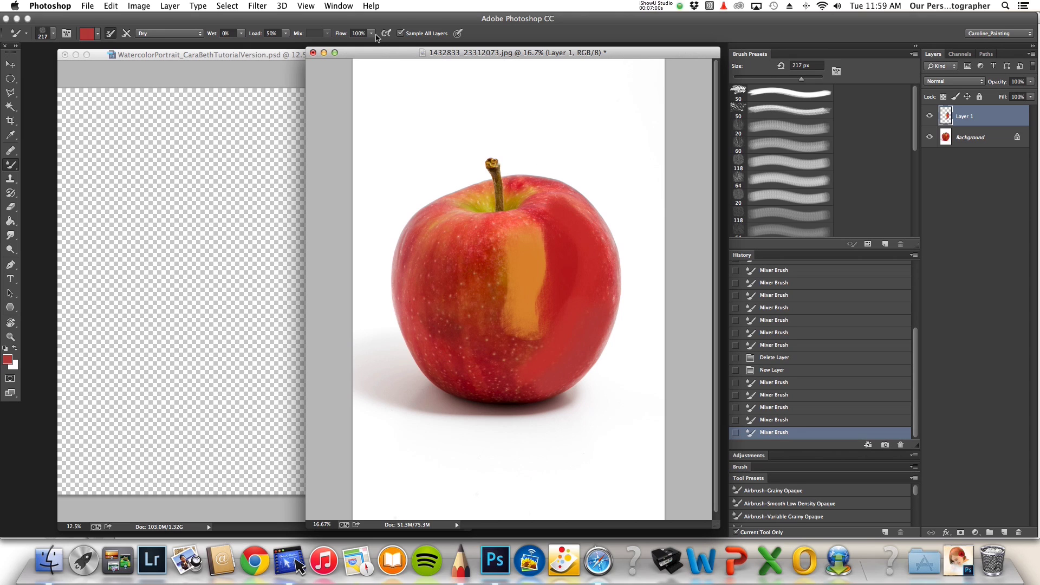
- Lower the flow to 17% and blend the orange patch's edges with sampled orange and red strokes
click(371, 33)
drag(372, 45, 349, 45)
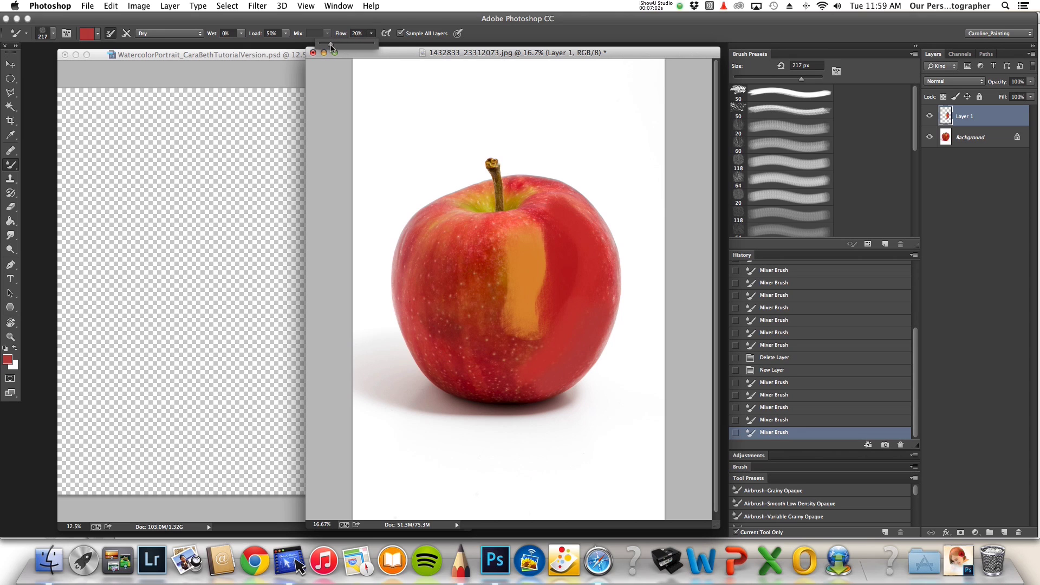
alt+click(504, 267)
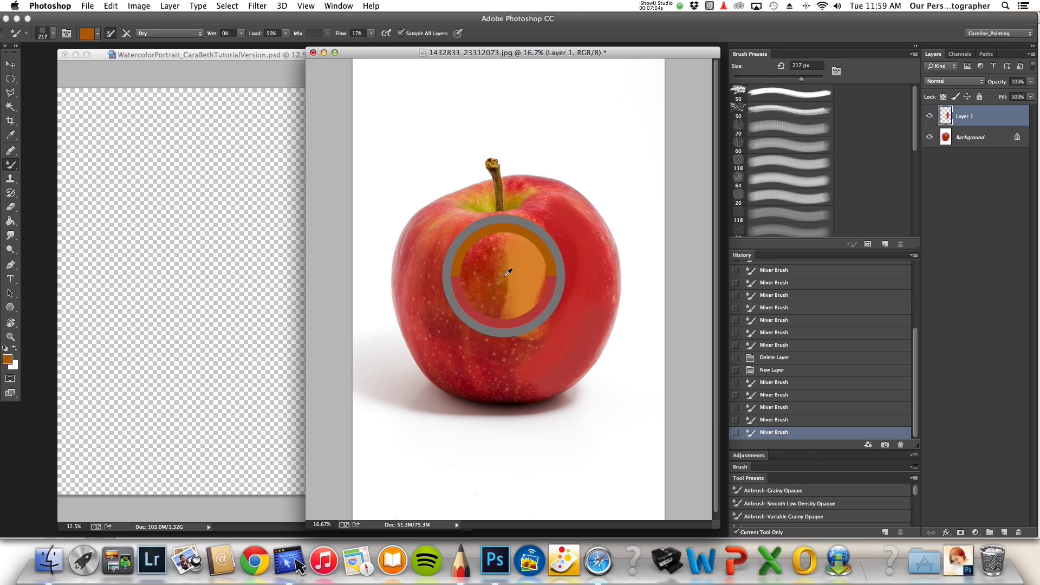
mouse_move(505, 250)
mouse_down()
mouse_move(498, 319)
mouse_move(511, 245)
mouse_move(525, 331)
mouse_up()
alt+click(528, 330)
mouse_move(540, 222)
mouse_down()
mouse_move(545, 322)
mouse_move(538, 239)
mouse_up()
mouse_move(533, 306)
mouse_down()
mouse_move(539, 324)
mouse_move(544, 311)
mouse_up()
alt+click(478, 260)
drag(467, 364, 473, 332)
drag(441, 278, 444, 270)
alt+click(470, 234)
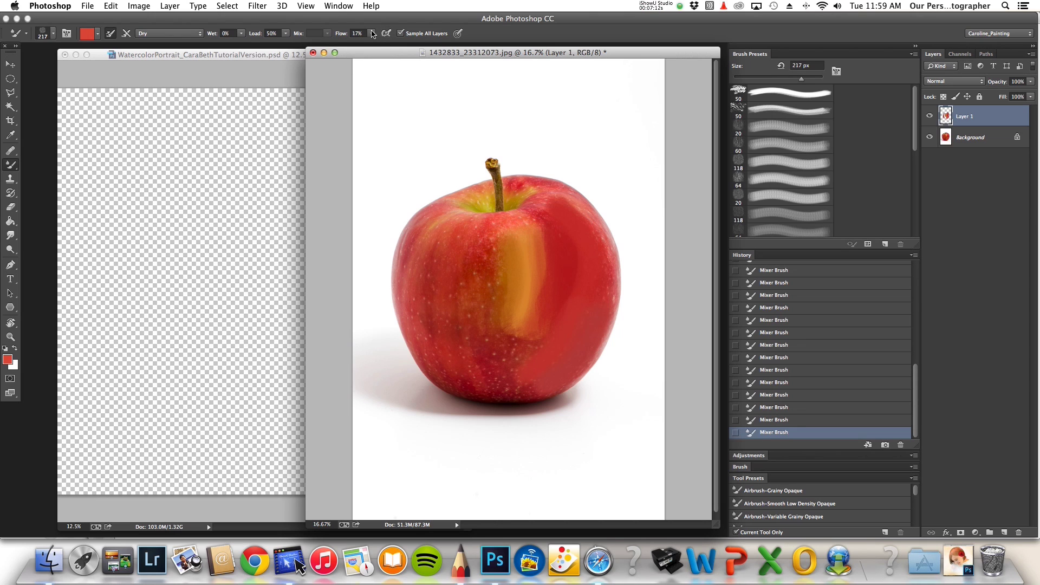
- Raise the Mixer Brush flow to 39% and sample a range of reds from the apple
drag(371, 33, 373, 46)
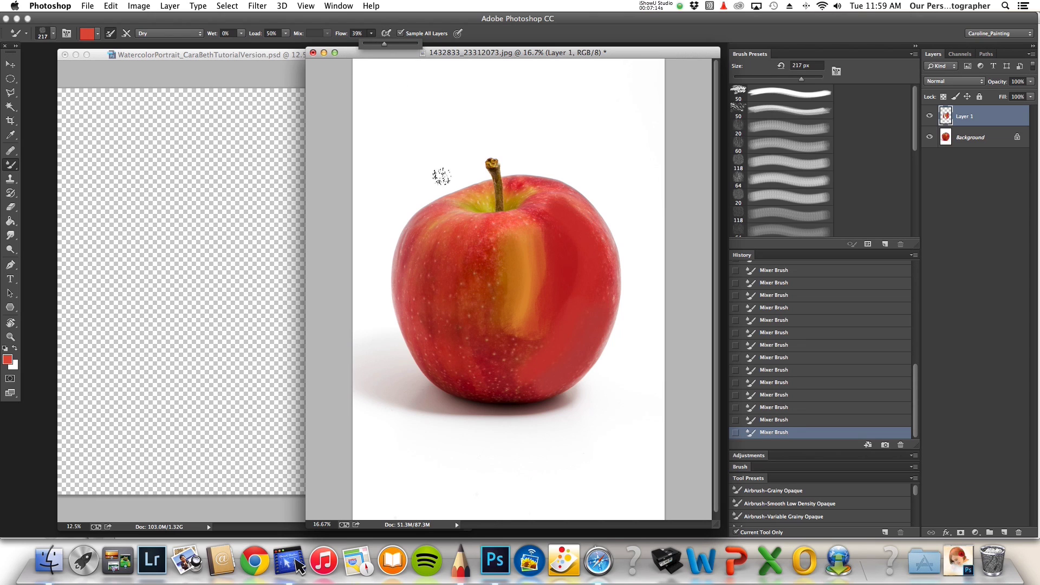
click(488, 222)
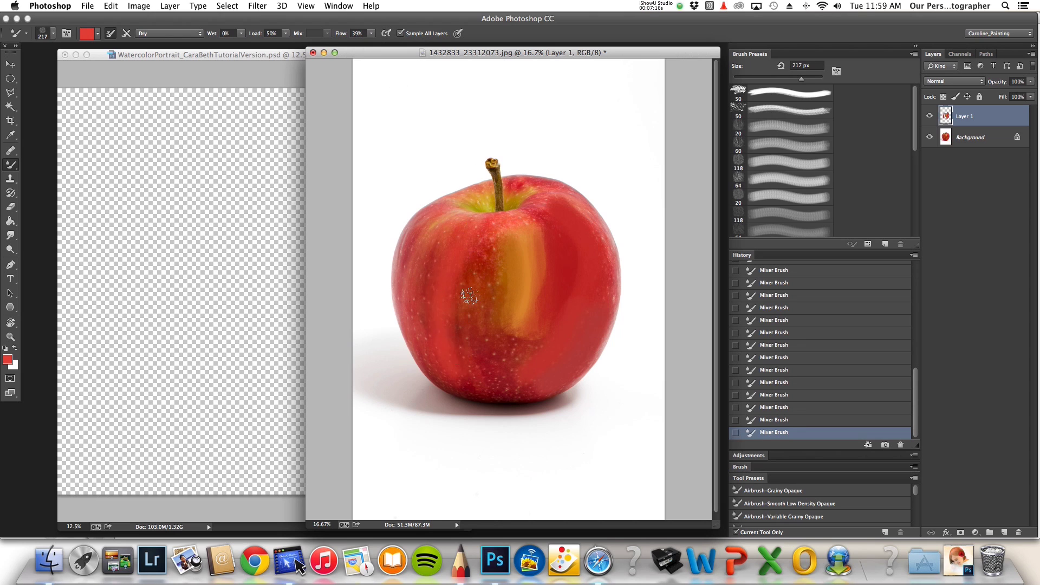
alt+click(470, 267)
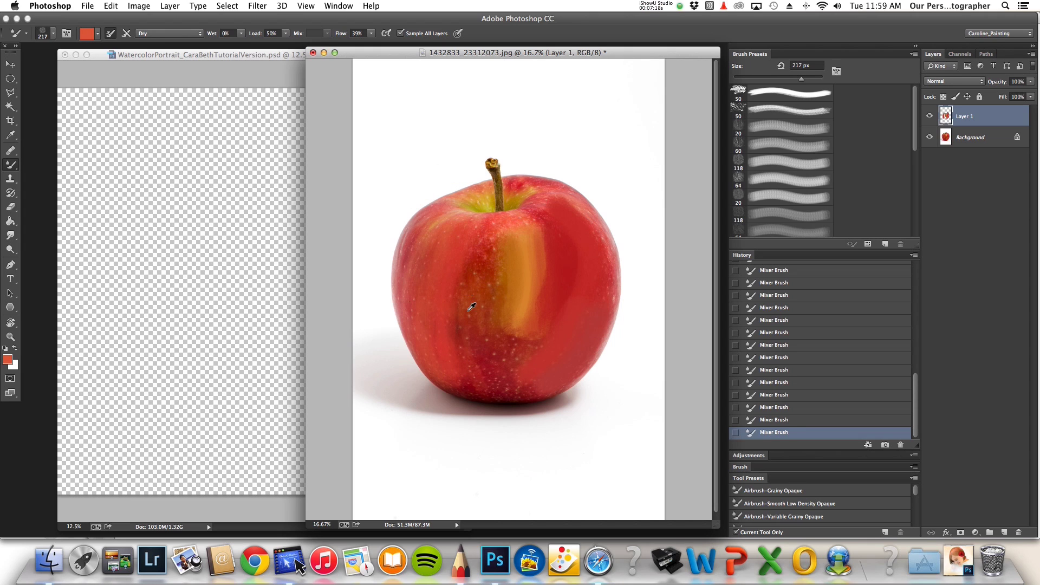
alt+click(469, 306)
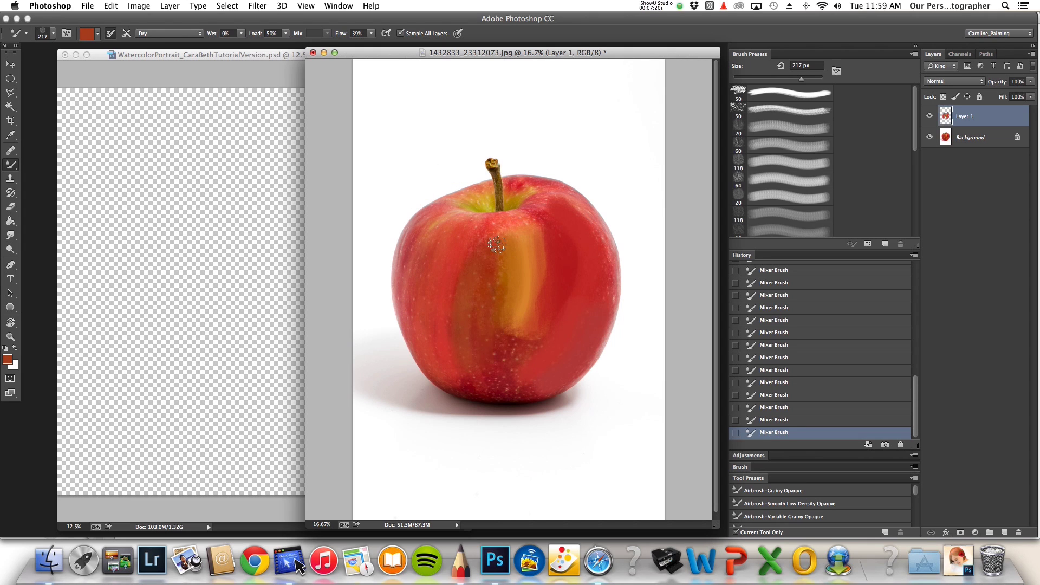
alt+click(492, 231)
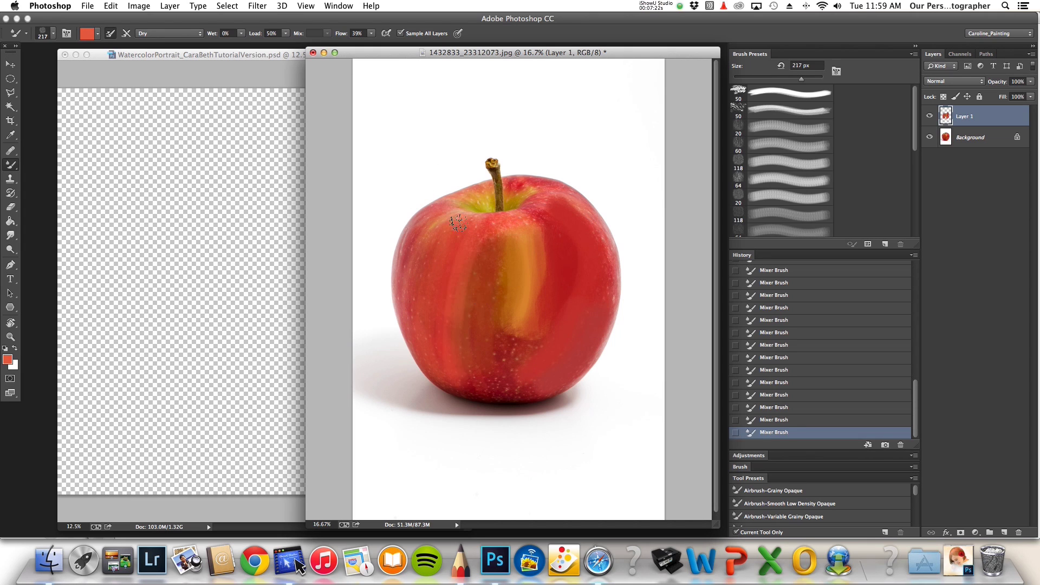
alt+click(475, 209)
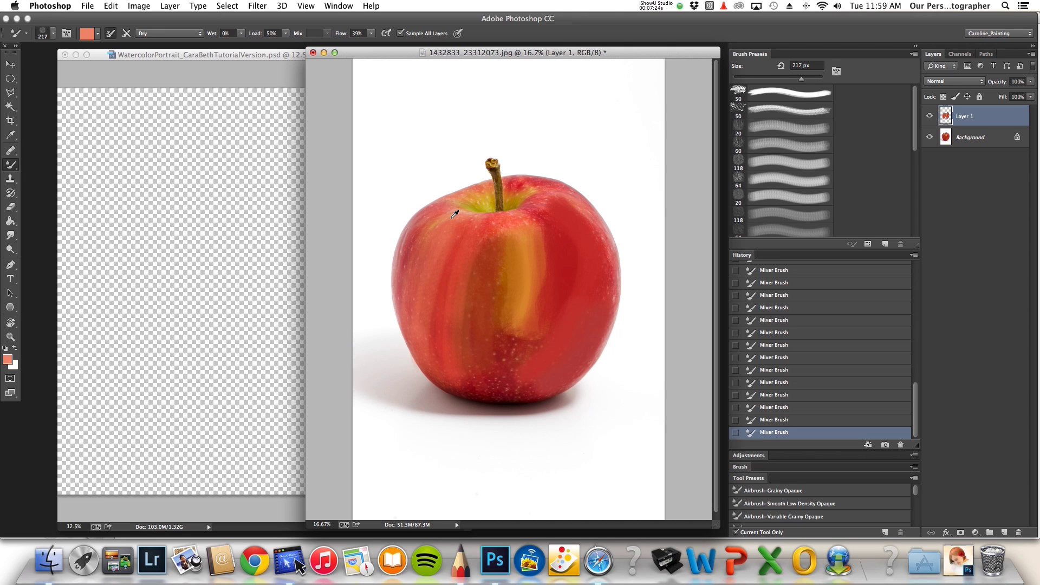
alt+click(437, 217)
alt+click(474, 228)
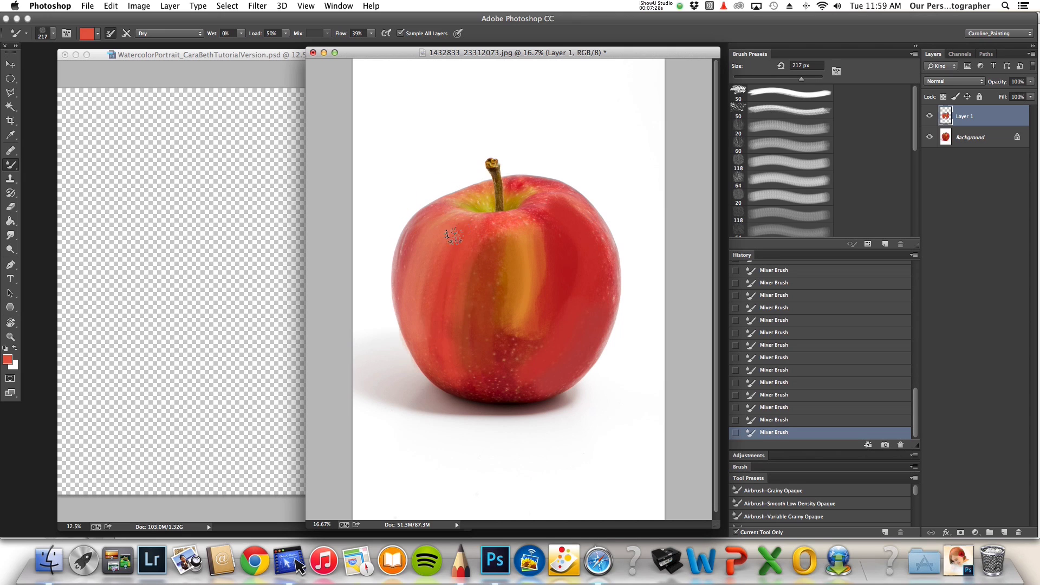
alt+click(455, 208)
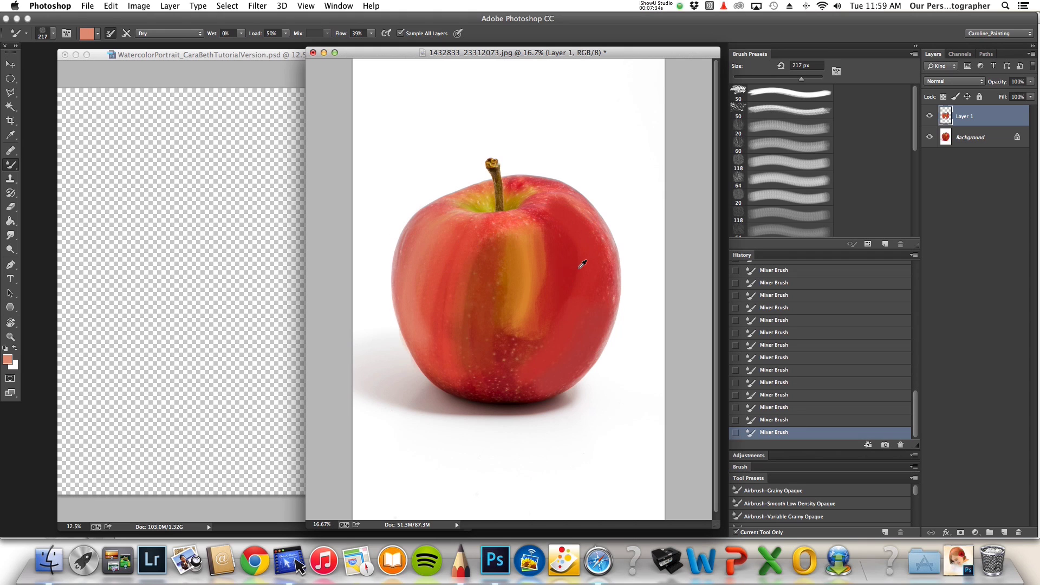
- Paint sampled-red strokes along the apple's right edge, lower right and left edge
alt+click(587, 241)
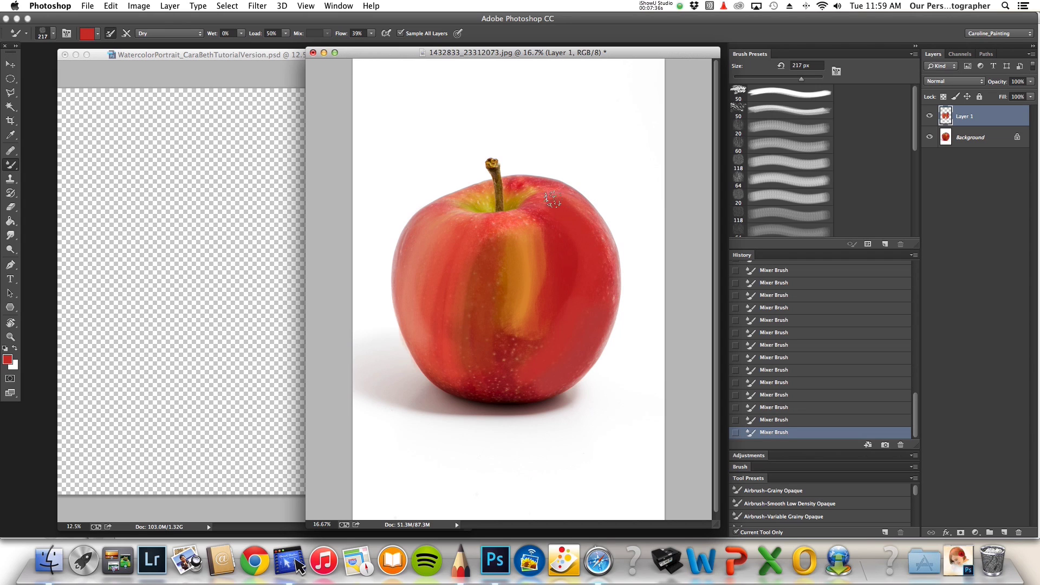
drag(622, 284, 623, 241)
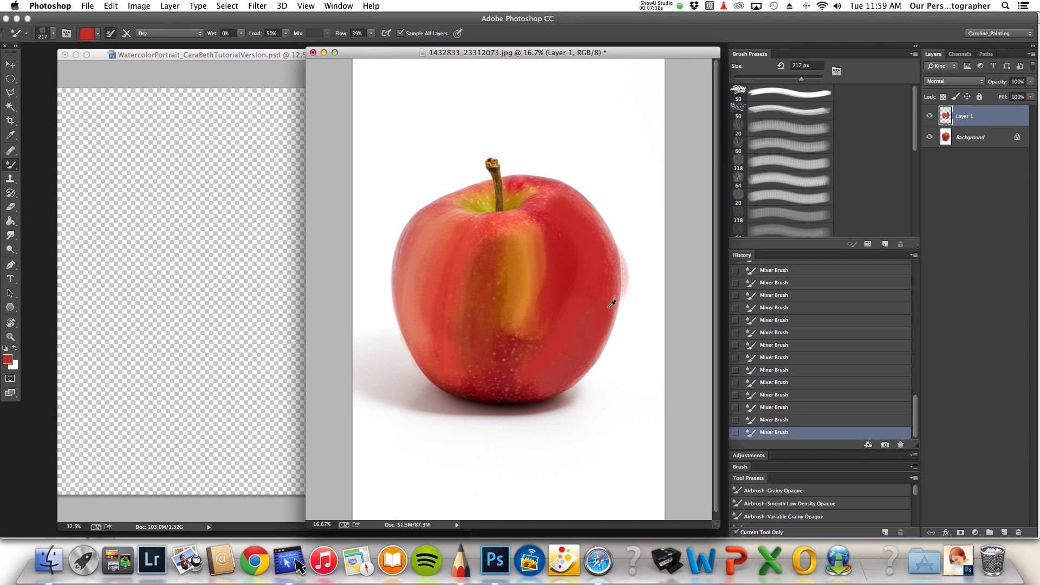
alt+click(613, 302)
mouse_move(610, 280)
mouse_down()
mouse_move(563, 382)
mouse_move(542, 393)
mouse_up()
alt+click(611, 263)
alt+click(568, 352)
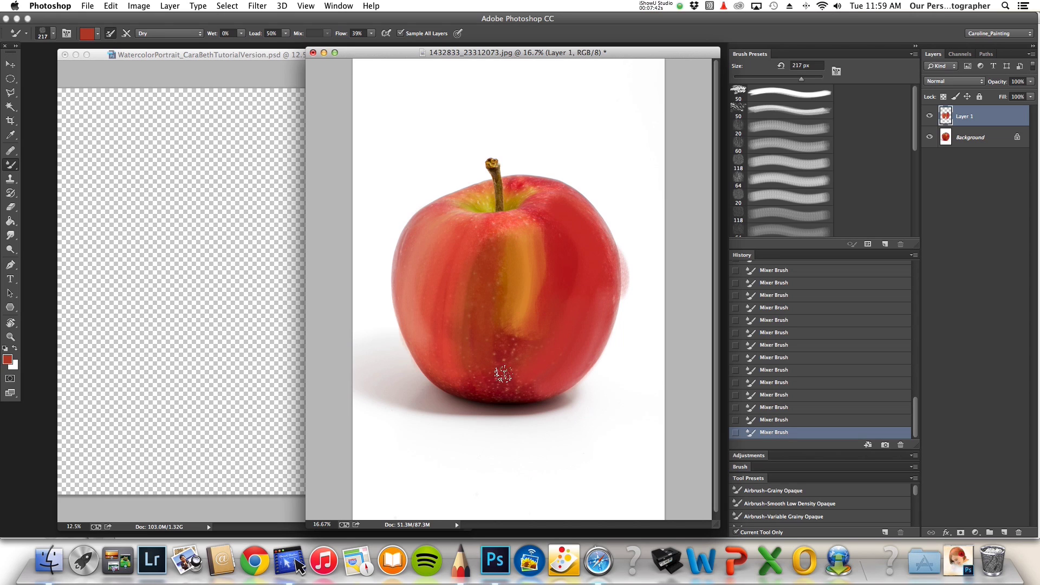
alt+click(485, 393)
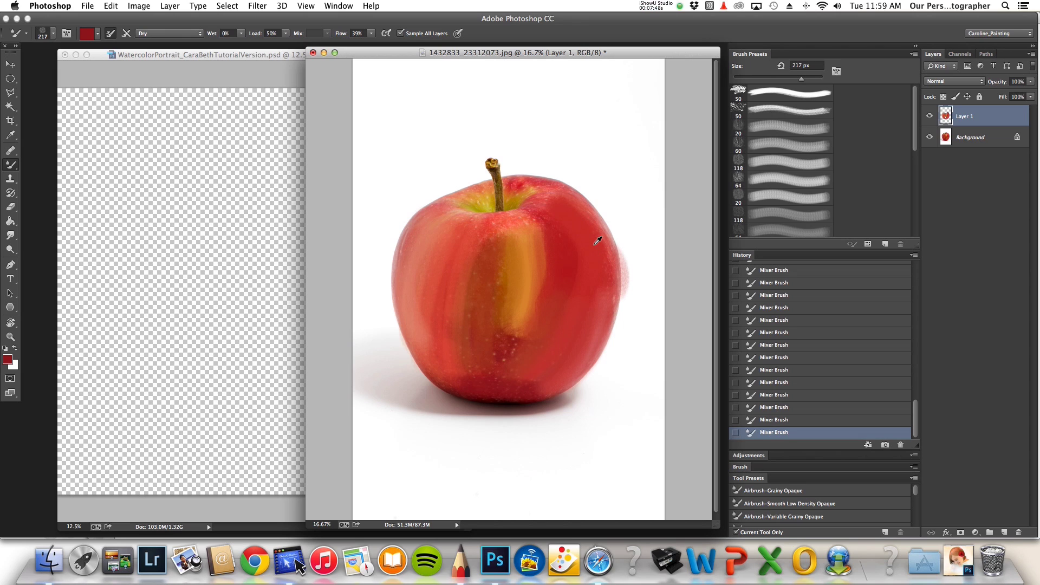
alt+click(599, 239)
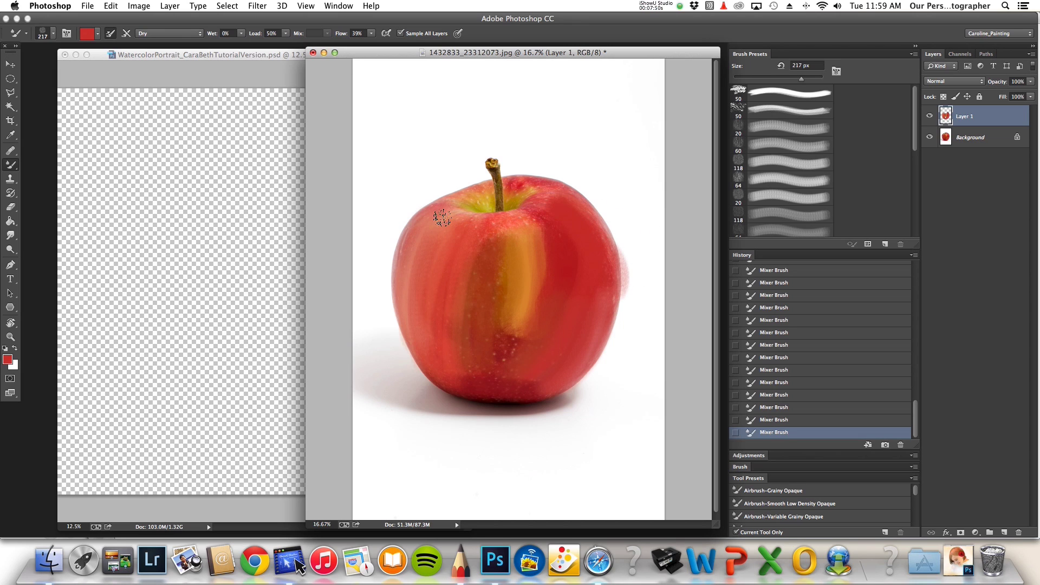
drag(445, 221, 403, 363)
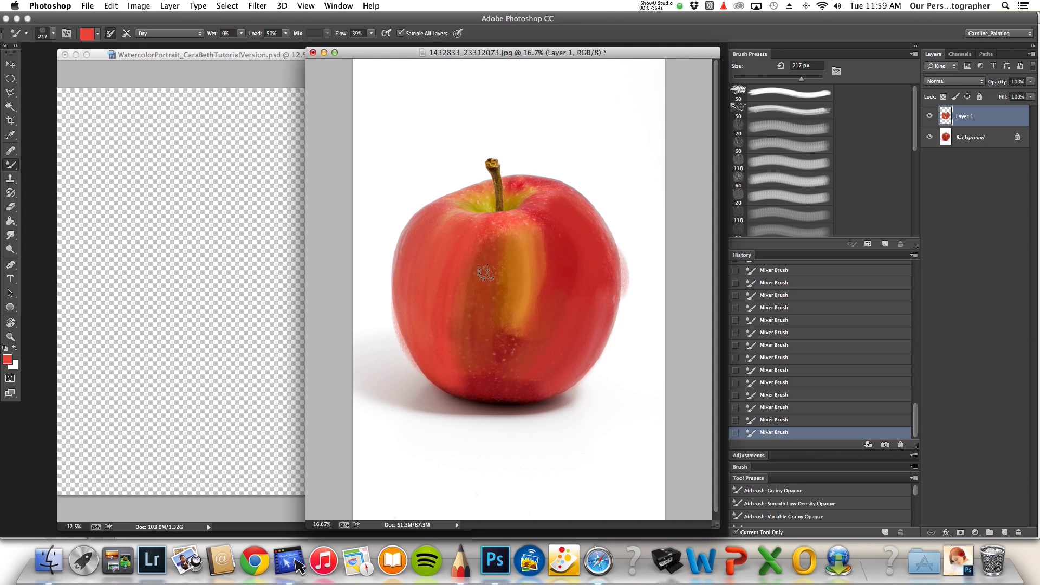
- Cover the apple's yellow centre streak with sampled reds and darken its bottom band
alt+click(490, 265)
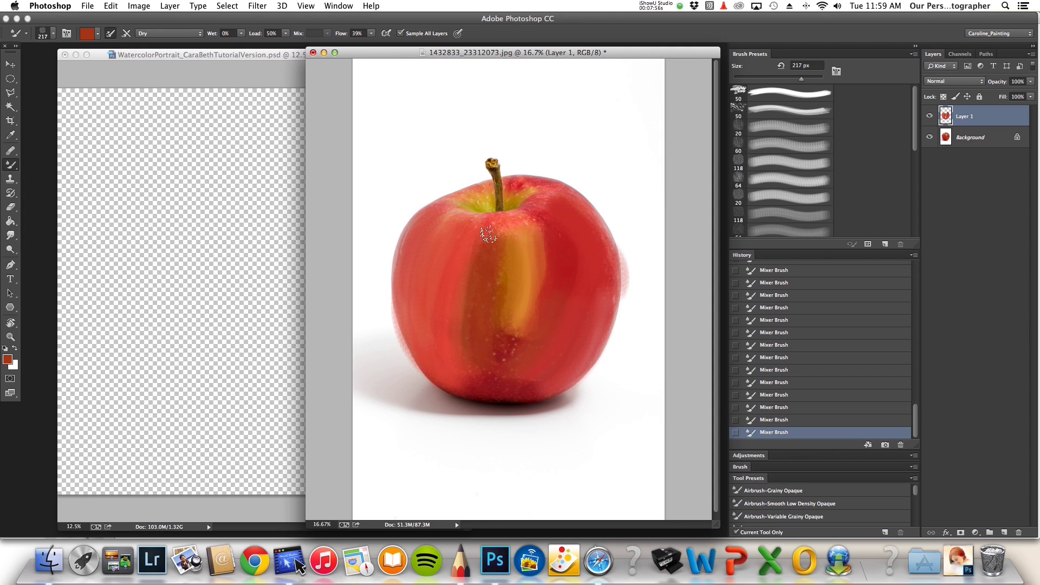
alt+click(498, 265)
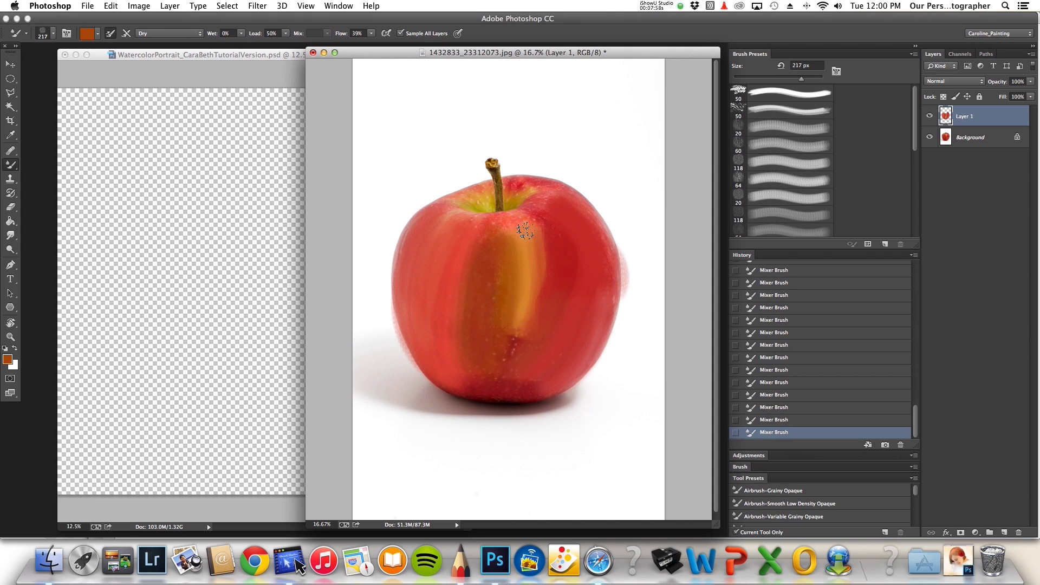
alt+click(516, 218)
mouse_move(508, 249)
mouse_down()
mouse_move(494, 337)
mouse_move(493, 240)
mouse_move(459, 405)
mouse_move(521, 270)
mouse_move(482, 249)
mouse_move(475, 363)
mouse_move(517, 366)
mouse_move(506, 374)
mouse_move(518, 329)
mouse_move(503, 390)
mouse_move(516, 385)
mouse_move(480, 382)
mouse_move(488, 388)
mouse_move(532, 358)
mouse_move(544, 361)
mouse_move(528, 387)
mouse_move(546, 370)
mouse_move(549, 380)
mouse_move(561, 375)
mouse_move(612, 294)
mouse_up()
alt+click(501, 372)
alt+click(502, 383)
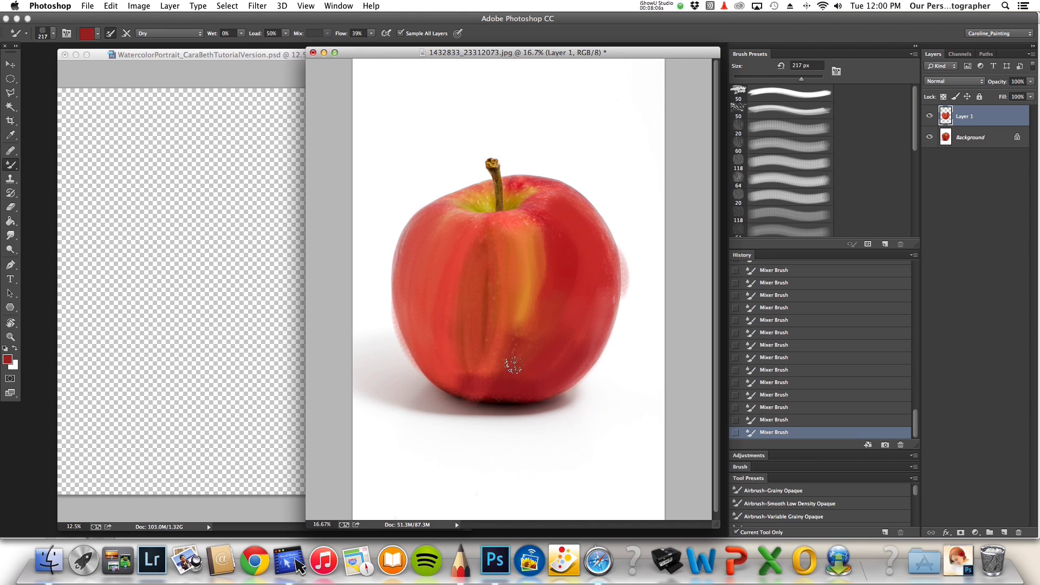
alt+click(519, 346)
mouse_move(518, 345)
mouse_down()
mouse_move(494, 359)
mouse_move(492, 383)
mouse_up()
alt+click(505, 375)
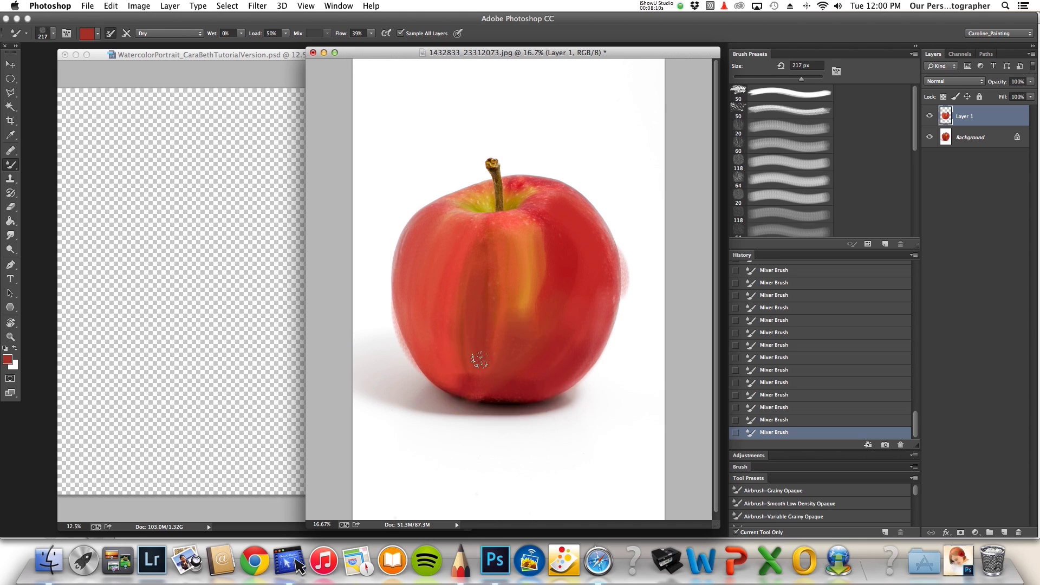
- Sample more apple reds, then darken the shadow under the apple and extend it right
alt+click(473, 210)
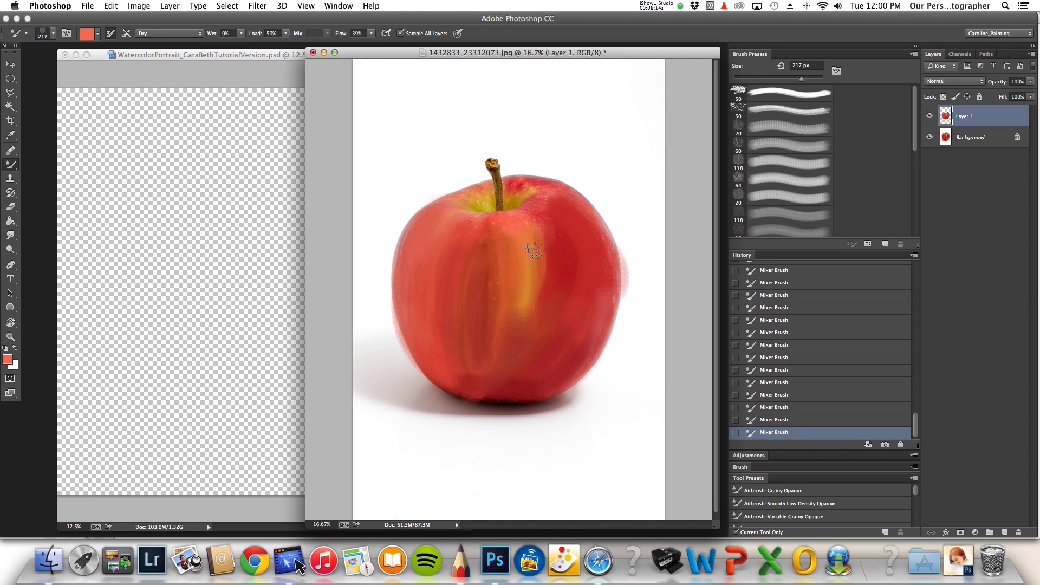
alt+click(542, 207)
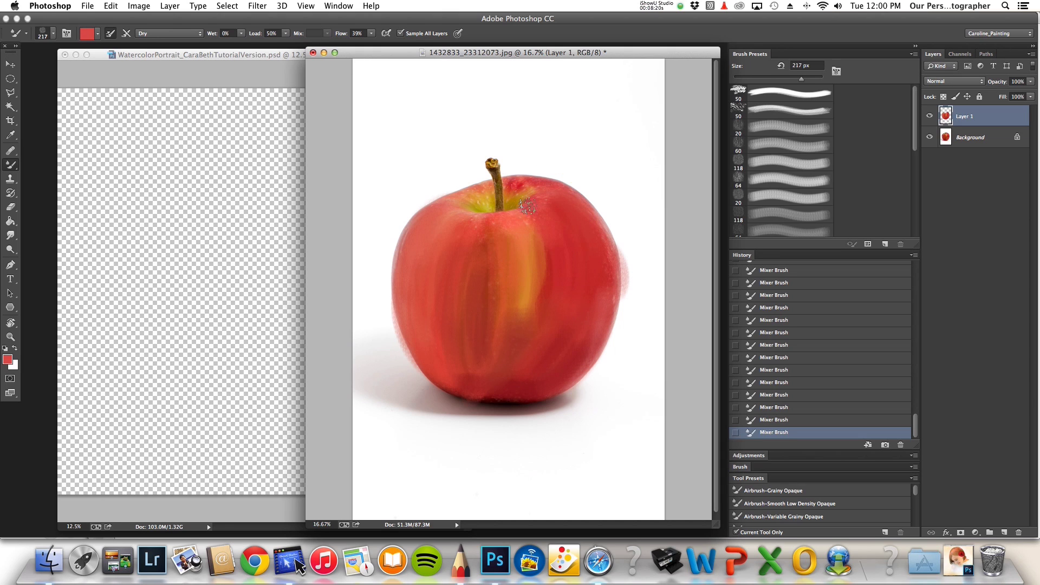
alt+click(521, 219)
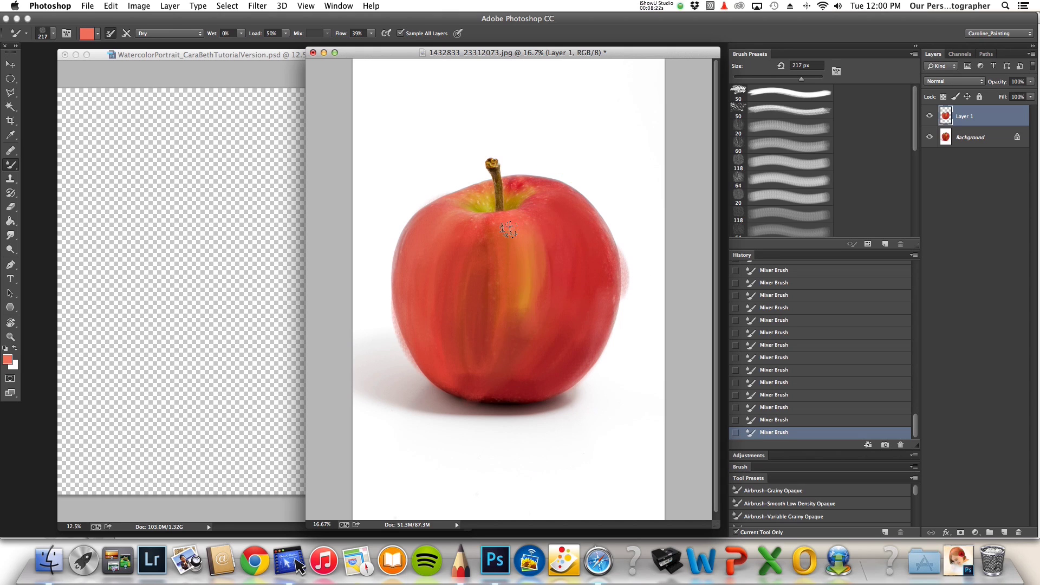
alt+click(513, 296)
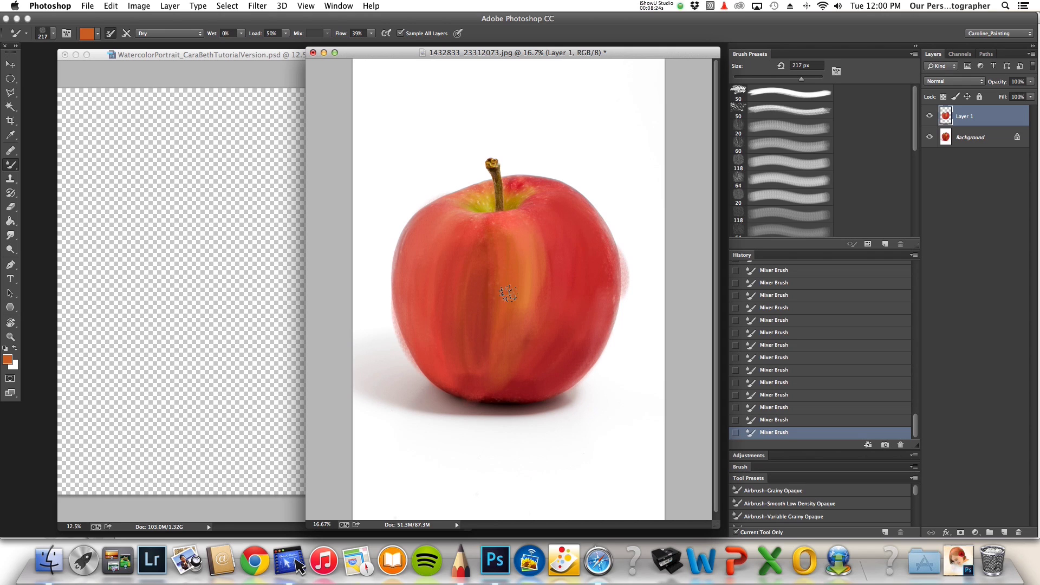
alt+click(481, 227)
alt+click(490, 377)
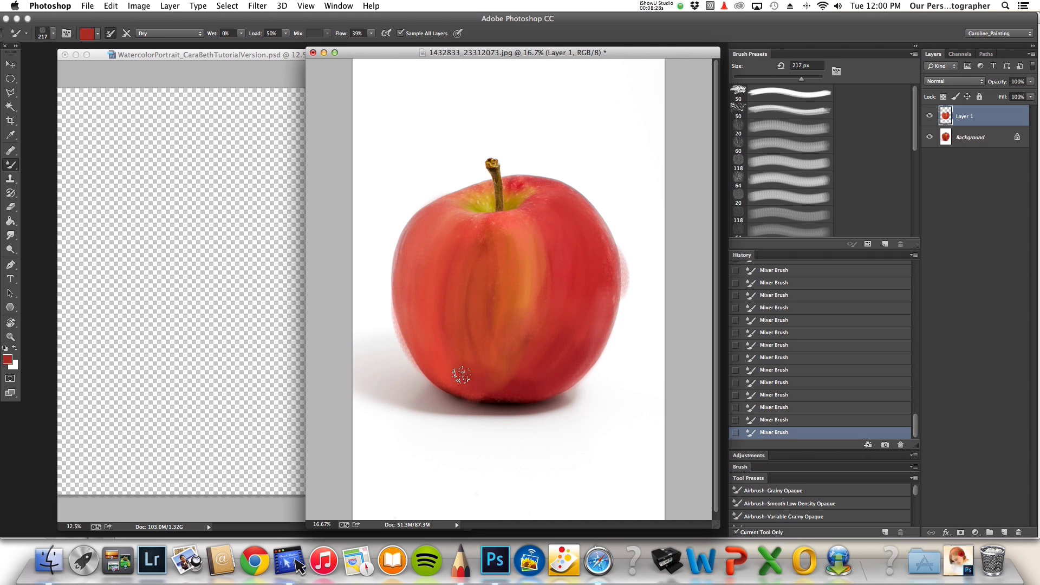
alt+click(466, 404)
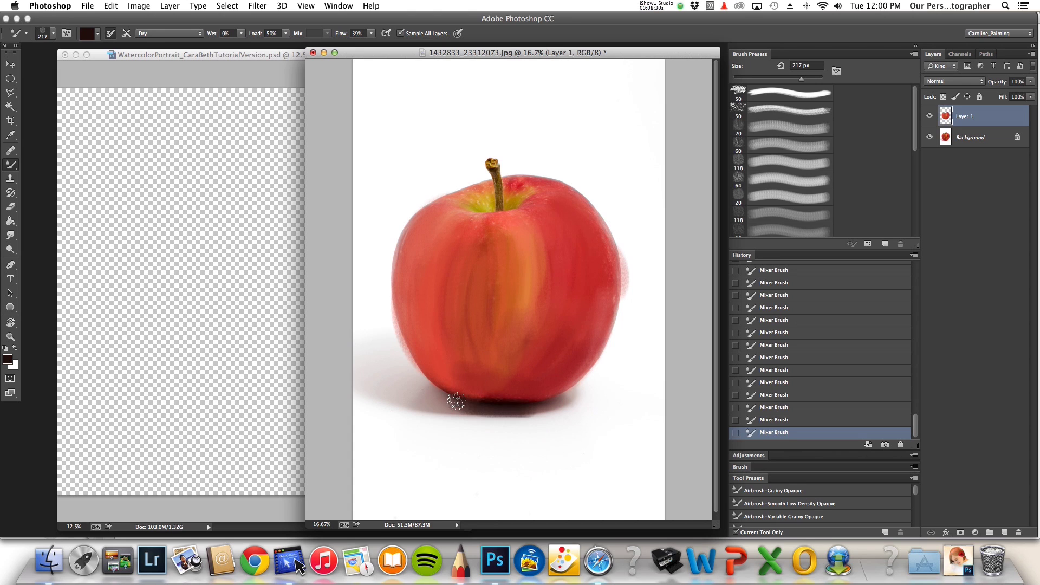
mouse_move(466, 403)
mouse_down()
mouse_move(572, 409)
mouse_move(460, 415)
mouse_move(486, 412)
mouse_move(408, 396)
mouse_move(487, 422)
mouse_move(420, 394)
mouse_move(478, 419)
mouse_up()
alt+click(571, 399)
alt+click(485, 412)
- Extend the shadow left and paint pale pink and white strokes left of the apple
alt+click(424, 390)
mouse_move(424, 390)
mouse_down()
mouse_move(378, 359)
mouse_move(412, 375)
mouse_move(436, 406)
mouse_move(364, 338)
mouse_move(365, 371)
mouse_up()
alt+click(401, 378)
mouse_move(379, 274)
mouse_down()
mouse_move(396, 361)
mouse_move(366, 271)
mouse_up()
alt+click(385, 229)
mouse_move(385, 229)
mouse_down()
mouse_move(380, 320)
mouse_move(372, 238)
mouse_move(376, 349)
mouse_move(383, 202)
mouse_move(396, 345)
mouse_move(380, 285)
mouse_move(411, 363)
mouse_up()
alt+click(410, 367)
- At 50% zoom with a 142 px brush, blend a soft pink stroke along the apple's upper-right edge
key(super+equal)
key(super+equal)
key(super+equal)
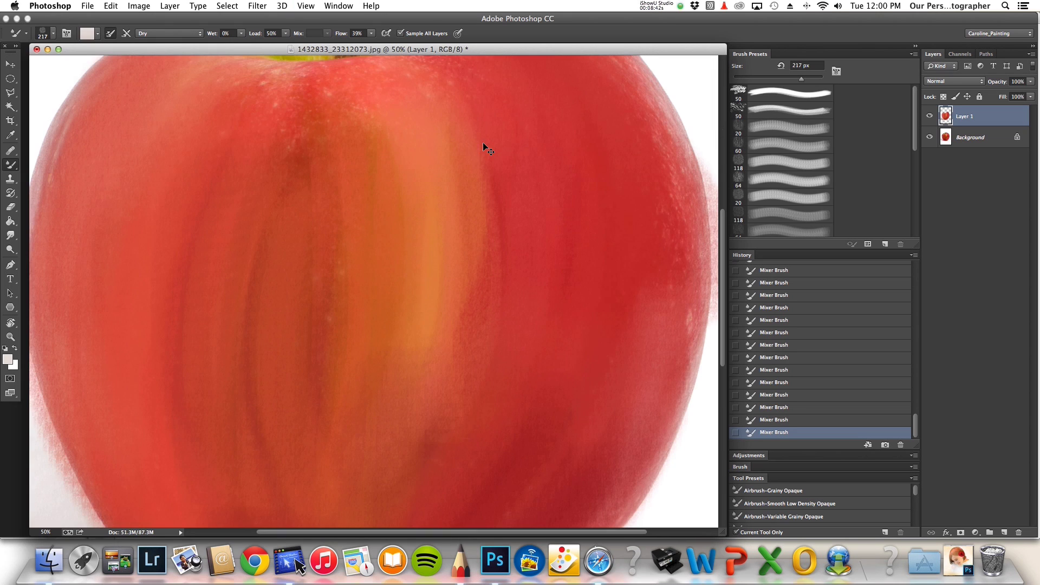
mouse_move(515, 336)
mouse_down()
mouse_move(580, 376)
mouse_move(485, 341)
mouse_move(415, 267)
mouse_move(404, 268)
mouse_up()
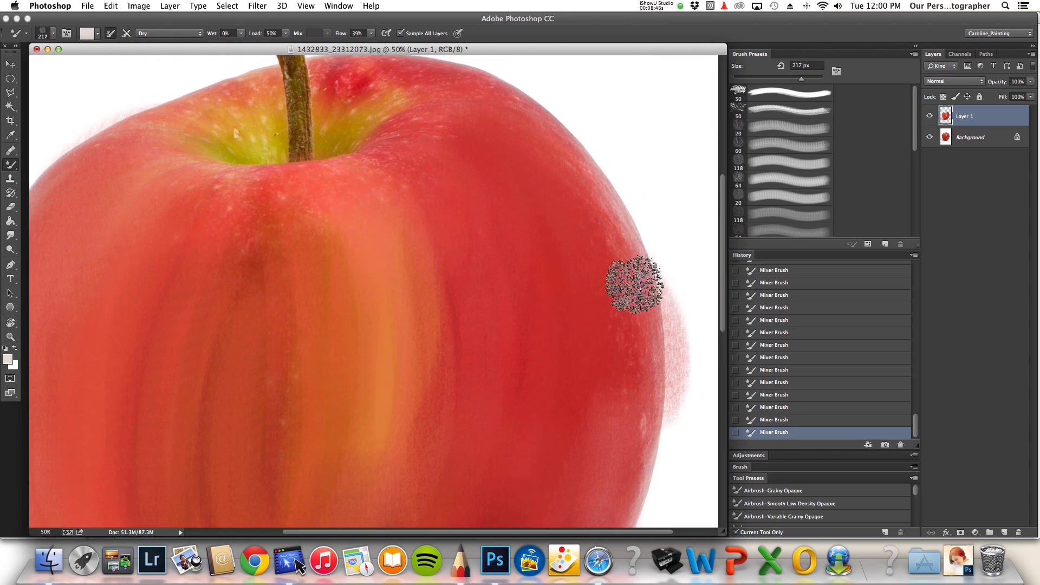
drag(634, 284, 636, 298)
alt+click(639, 286)
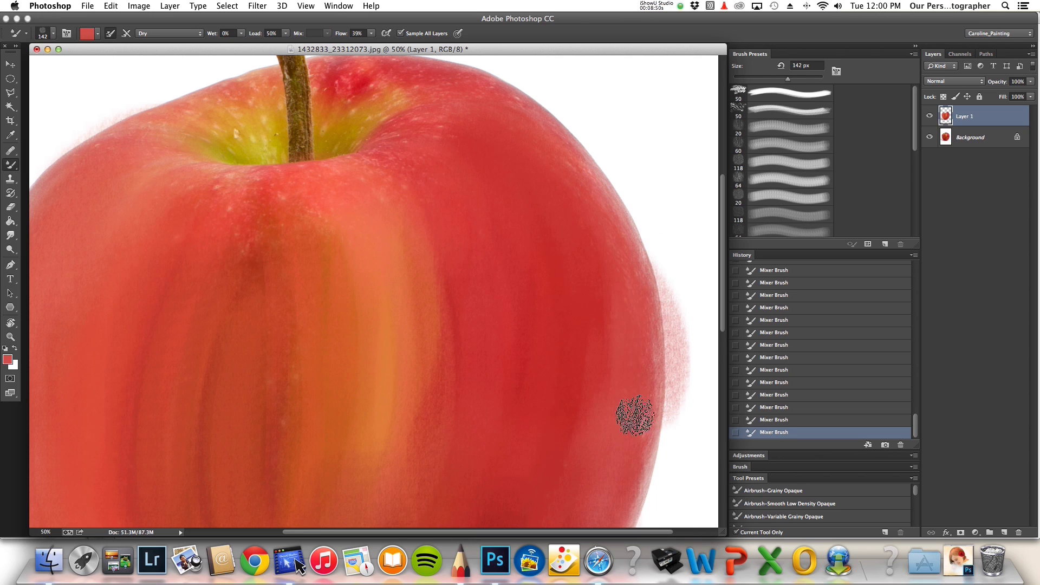
alt+click(631, 257)
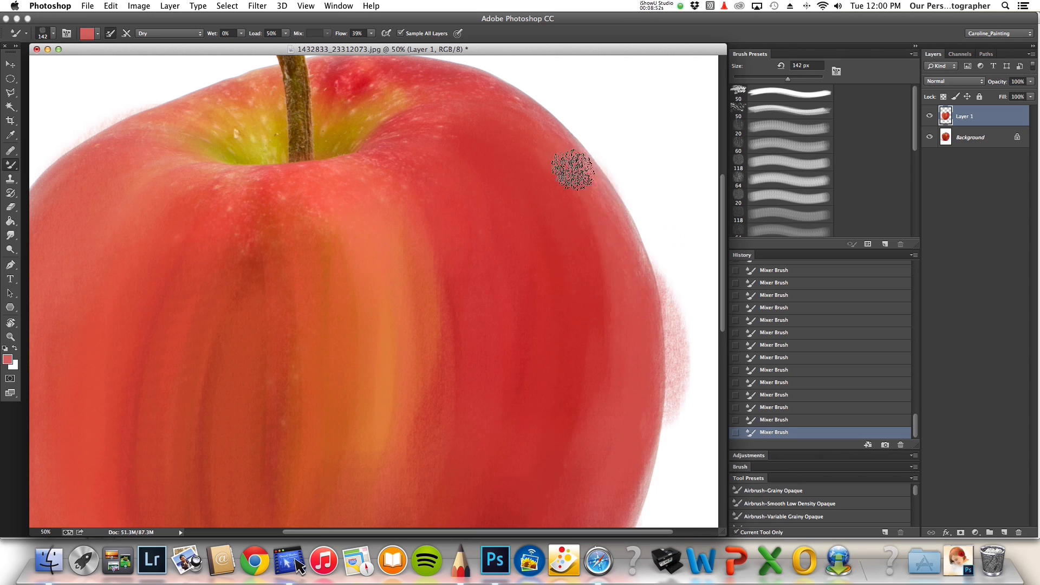
drag(559, 171, 627, 251)
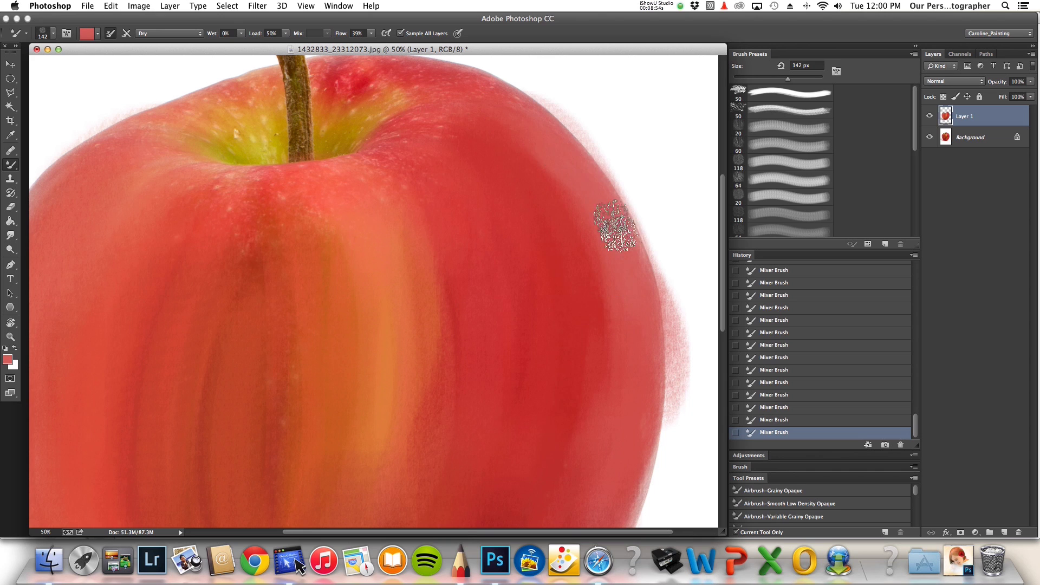
- Shrink the brush and paint darker brown strokes along the apple's stem
scroll(436, 154, up, 10)
scroll(436, 153, left, 8)
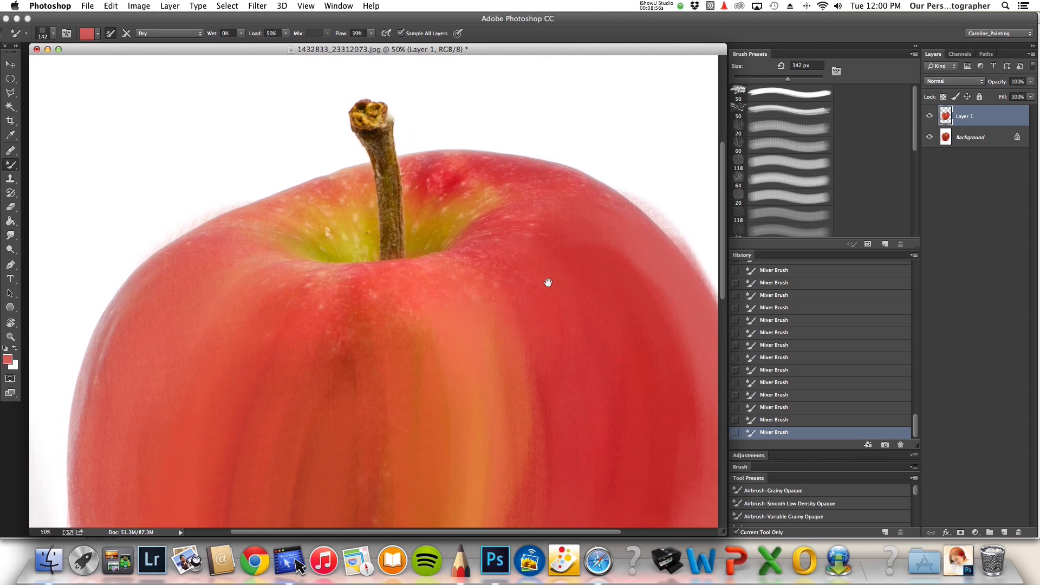
mouse_move(403, 228)
mouse_down()
mouse_move(384, 228)
mouse_move(401, 242)
mouse_up()
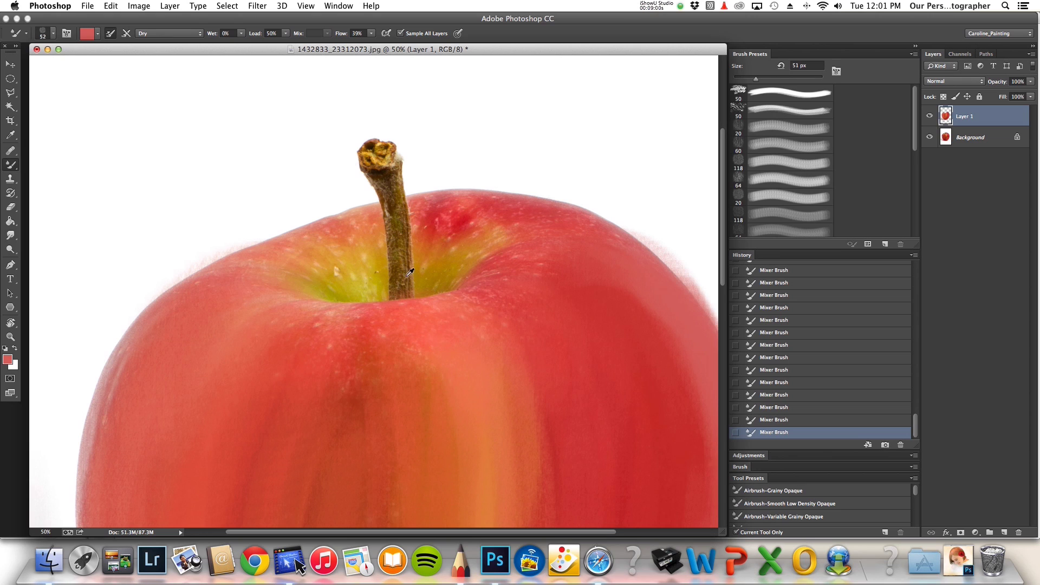
alt+click(413, 282)
mouse_move(405, 269)
mouse_down()
mouse_move(390, 205)
mouse_move(398, 278)
mouse_move(399, 190)
mouse_move(382, 179)
mouse_up()
alt+click(389, 167)
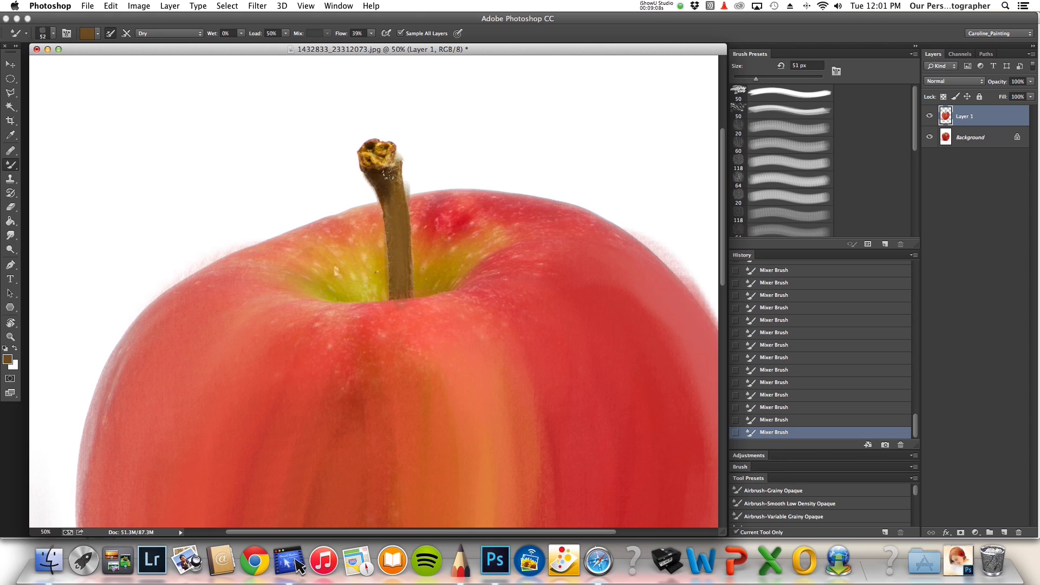
alt+click(367, 174)
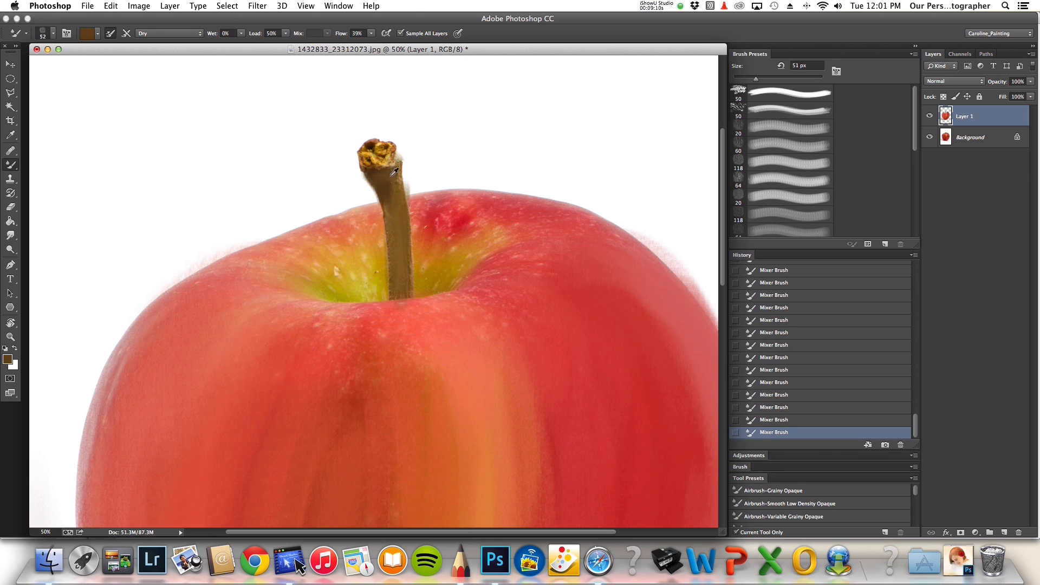
alt+click(401, 287)
alt+click(383, 183)
drag(384, 194, 392, 181)
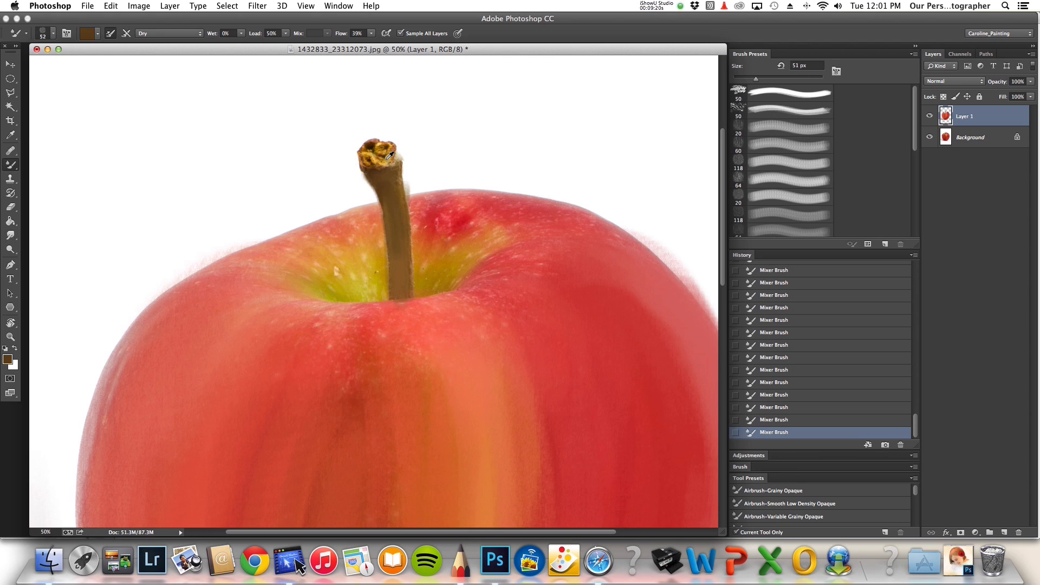
- Touch up the stem tip with golden and dark browns, then set the brush to 146 px and zoom to 33.3%
alt+click(385, 158)
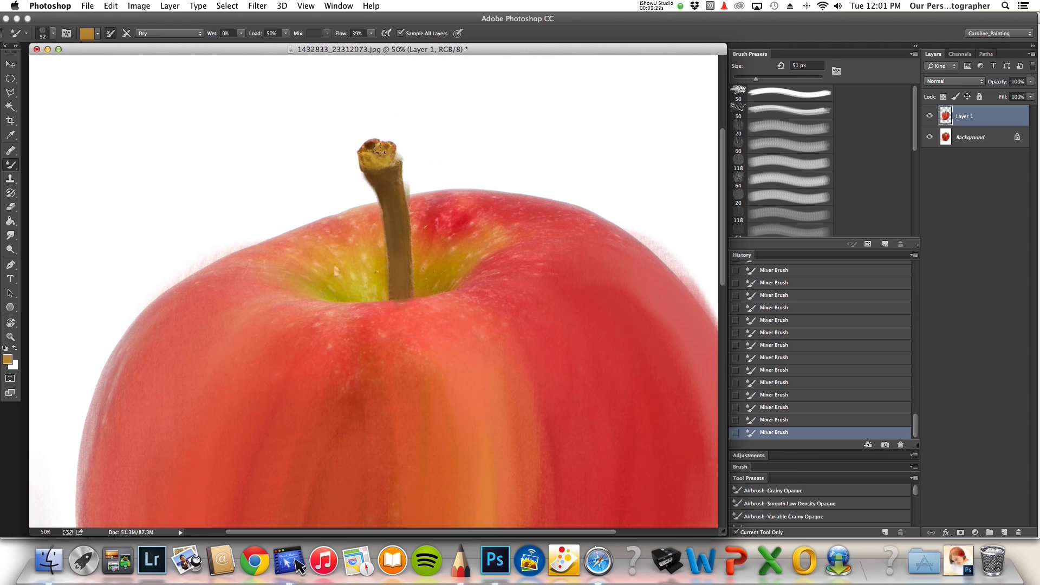
alt+click(381, 149)
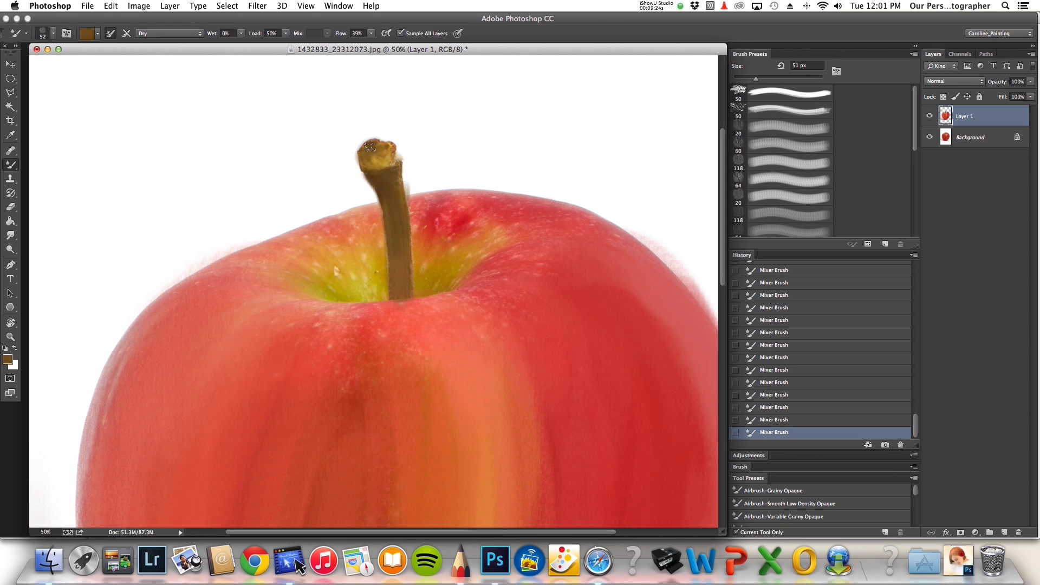
alt+click(378, 149)
alt+click(372, 163)
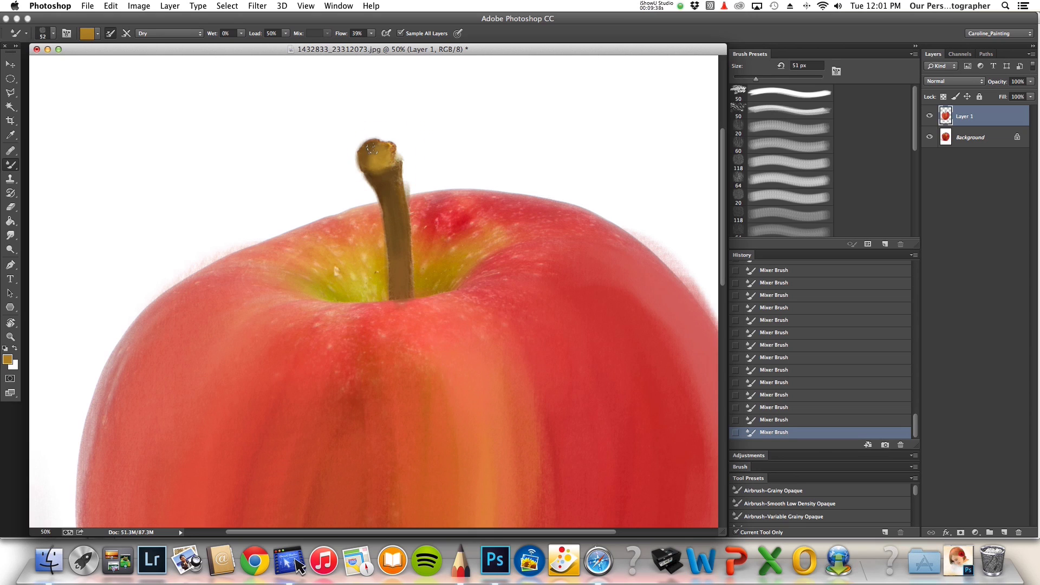
alt+click(390, 147)
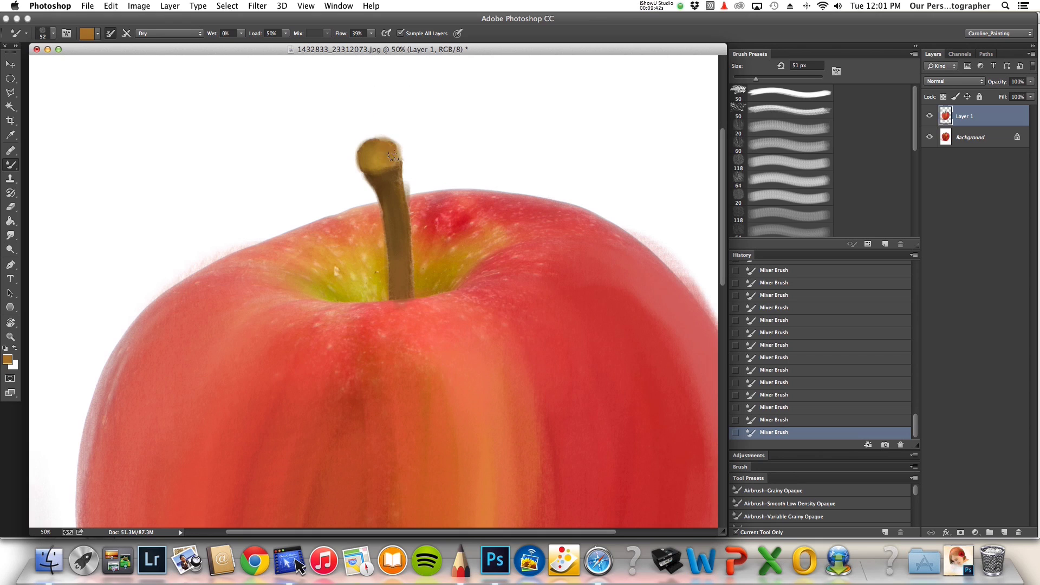
alt+click(392, 149)
alt+click(386, 176)
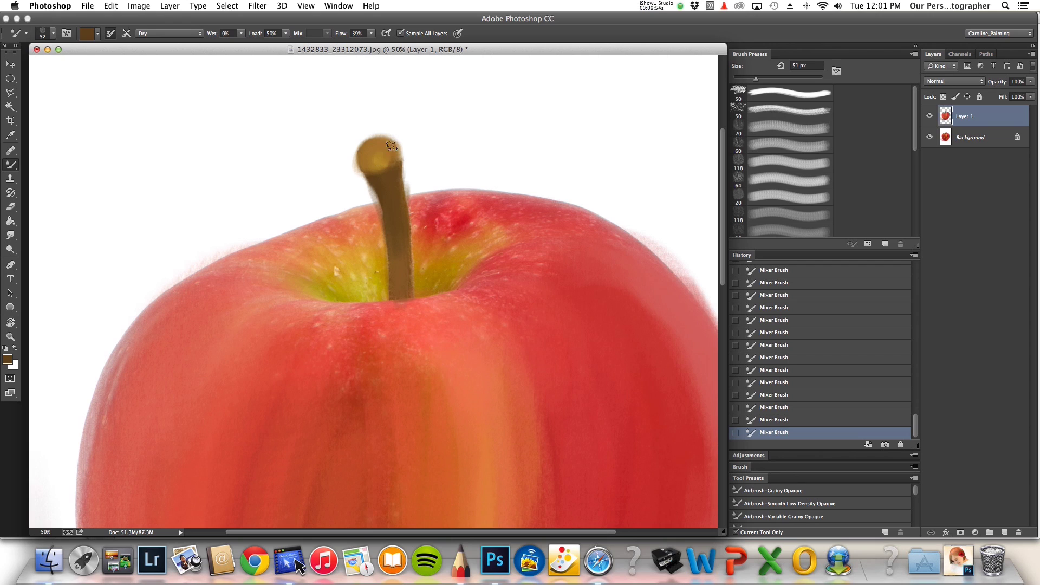
alt+click(390, 151)
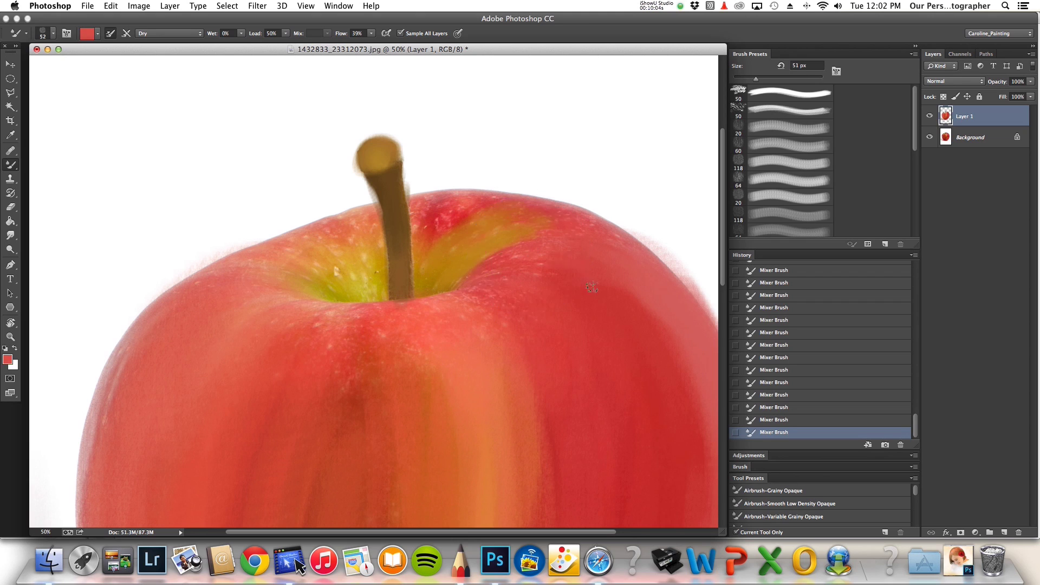
drag(559, 257, 596, 258)
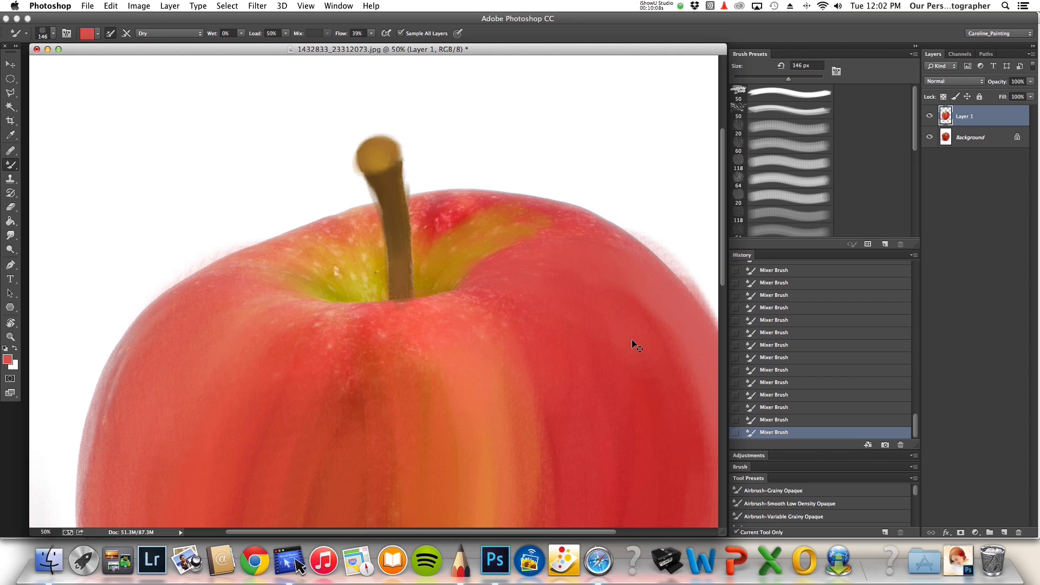
key(super+minus)
- Paint a yellow-orange stroke down the apple's left side, then minimize the apple document
scroll(450, 283, down, 5)
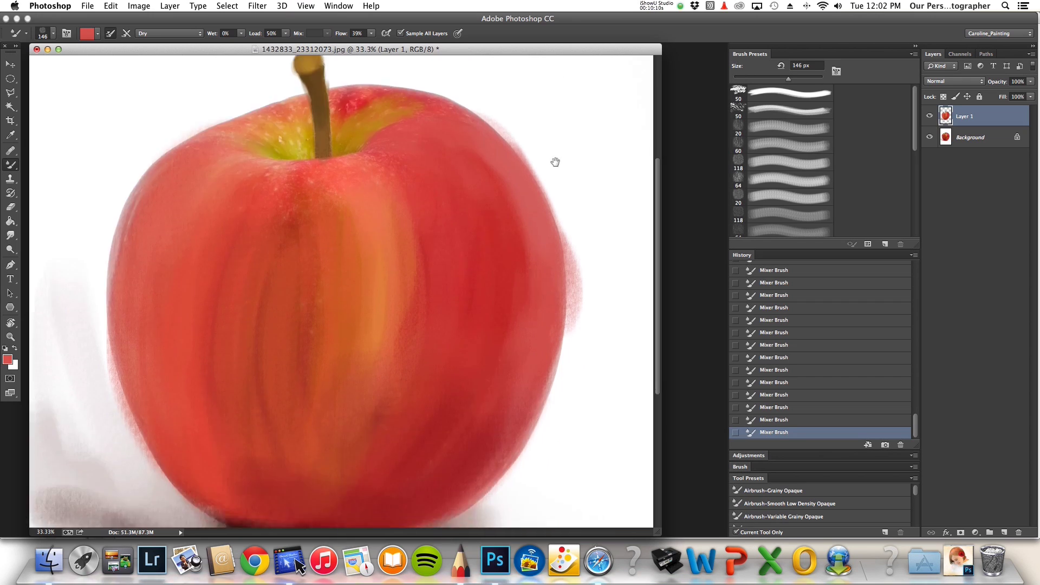
alt+click(373, 163)
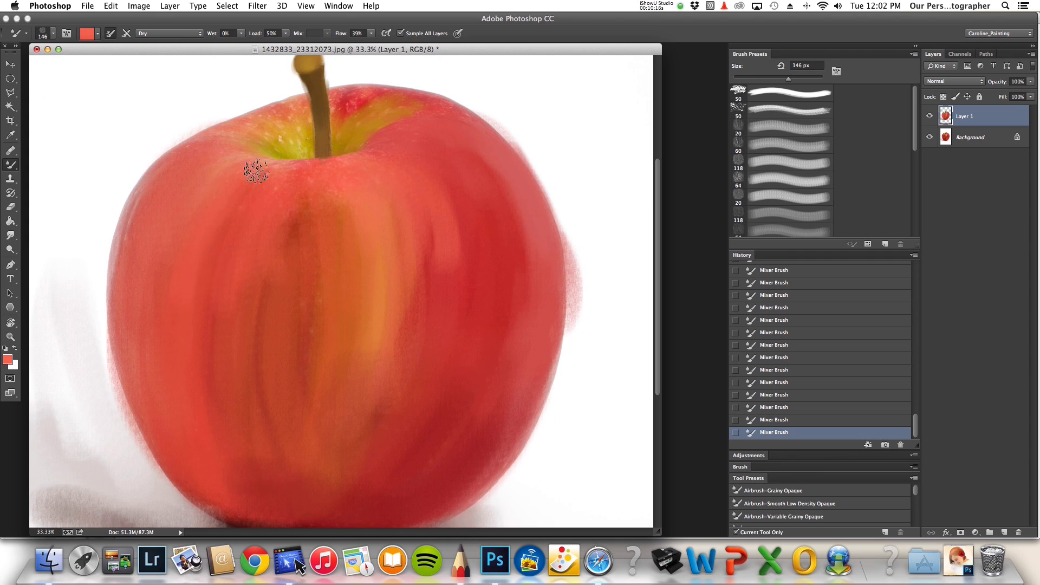
alt+click(286, 133)
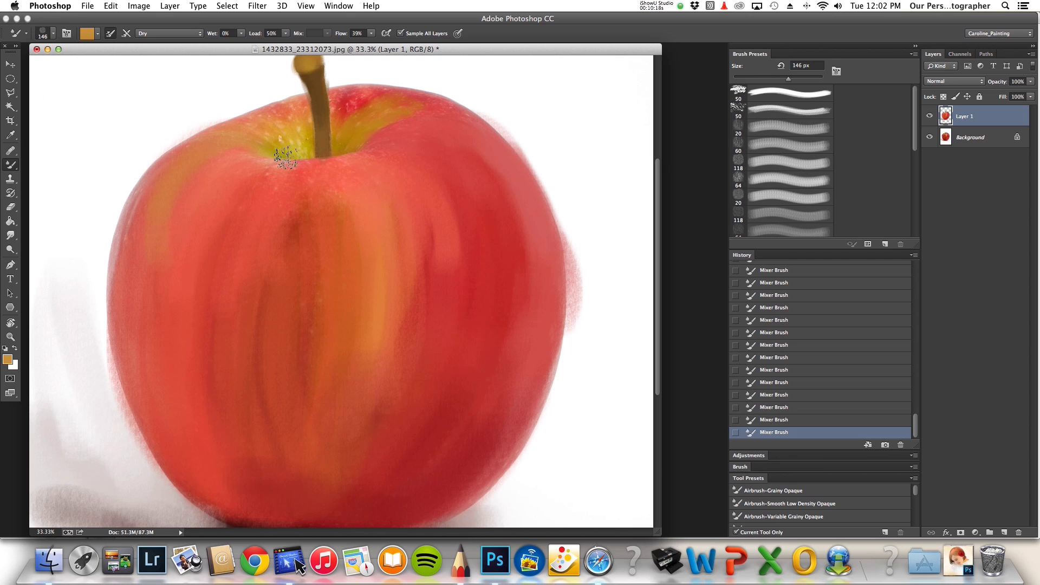
drag(135, 336, 177, 172)
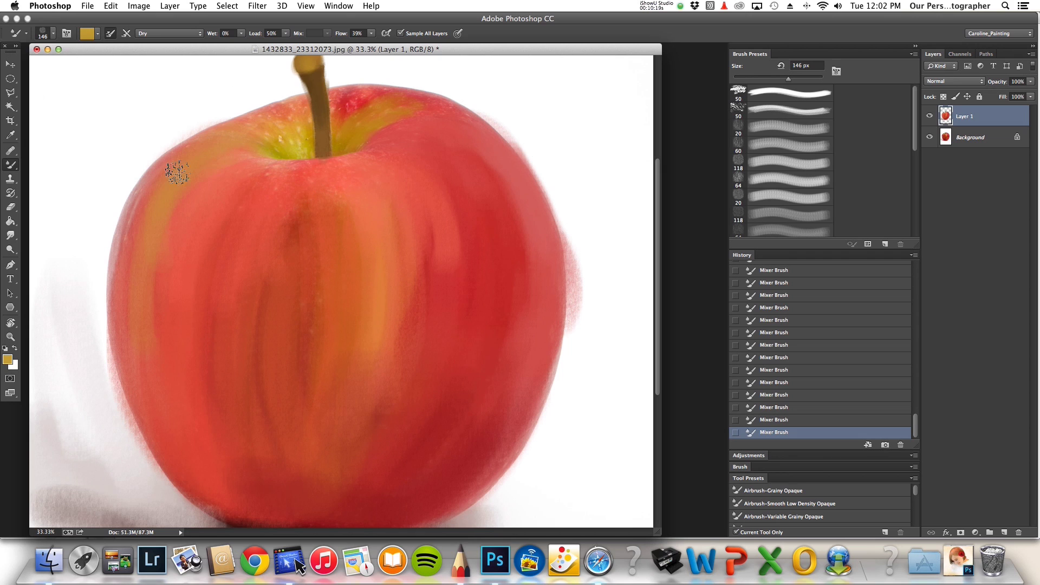
alt+click(294, 147)
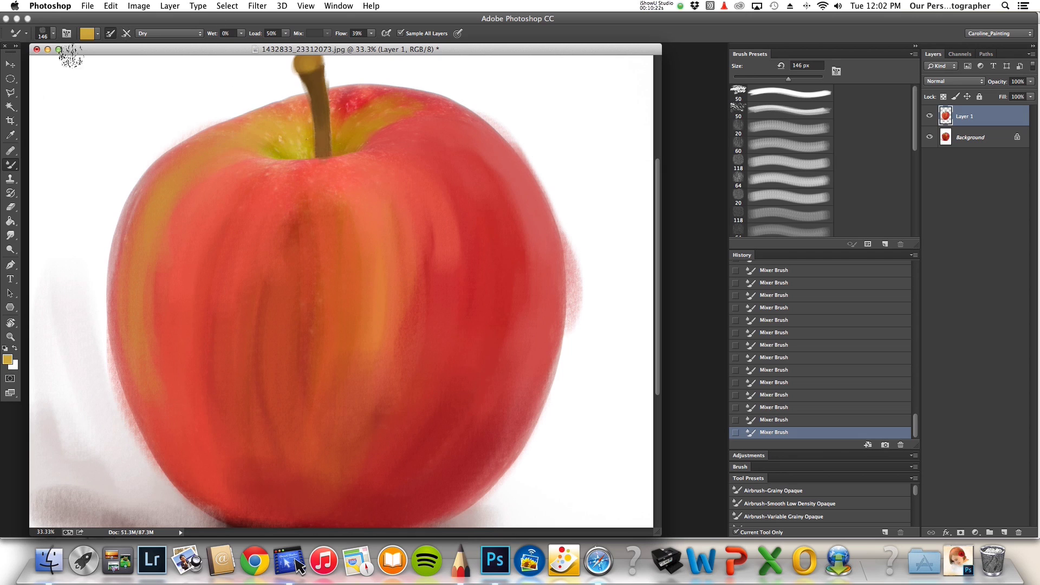
click(48, 49)
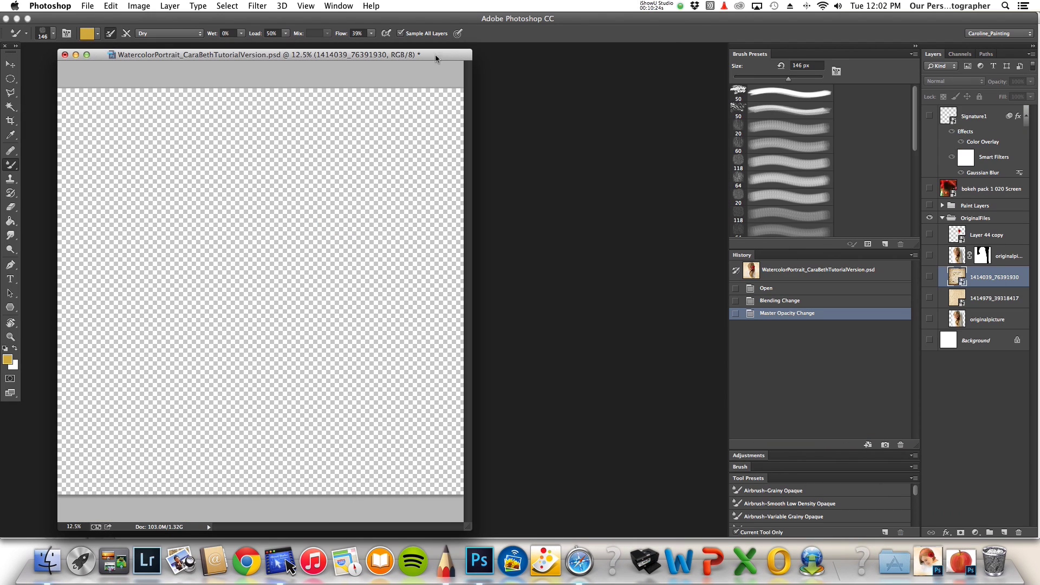
- Show and expand the Paint Layers group, then hide its beige Background group
drag(439, 58, 599, 62)
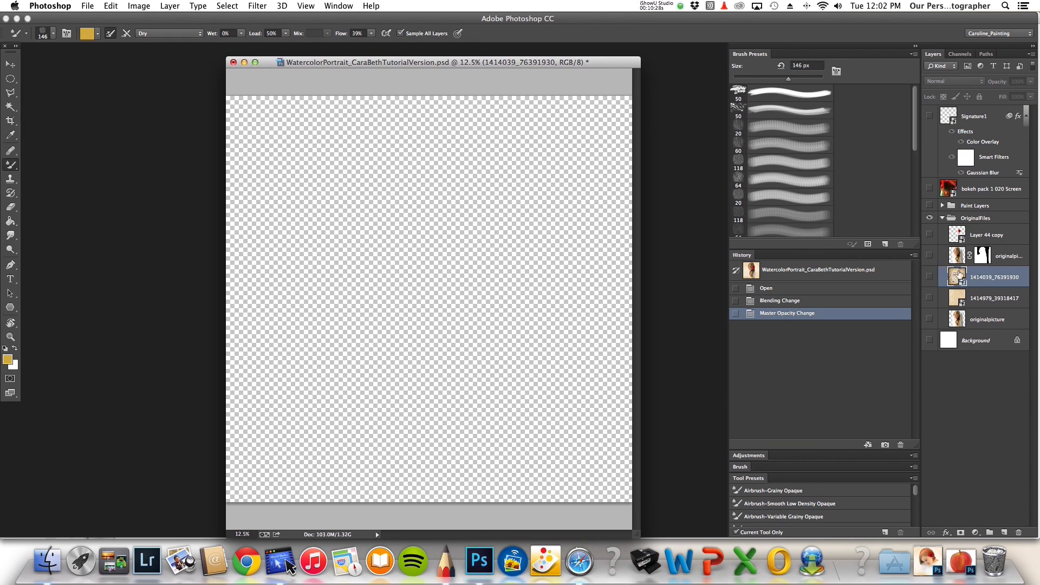
click(930, 255)
click(930, 256)
click(929, 205)
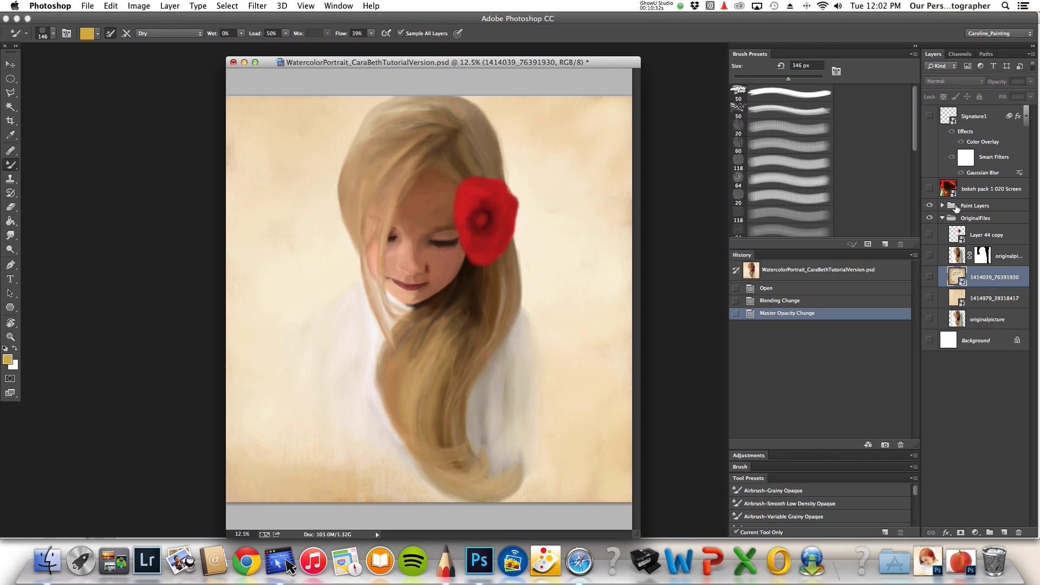
click(970, 205)
click(943, 205)
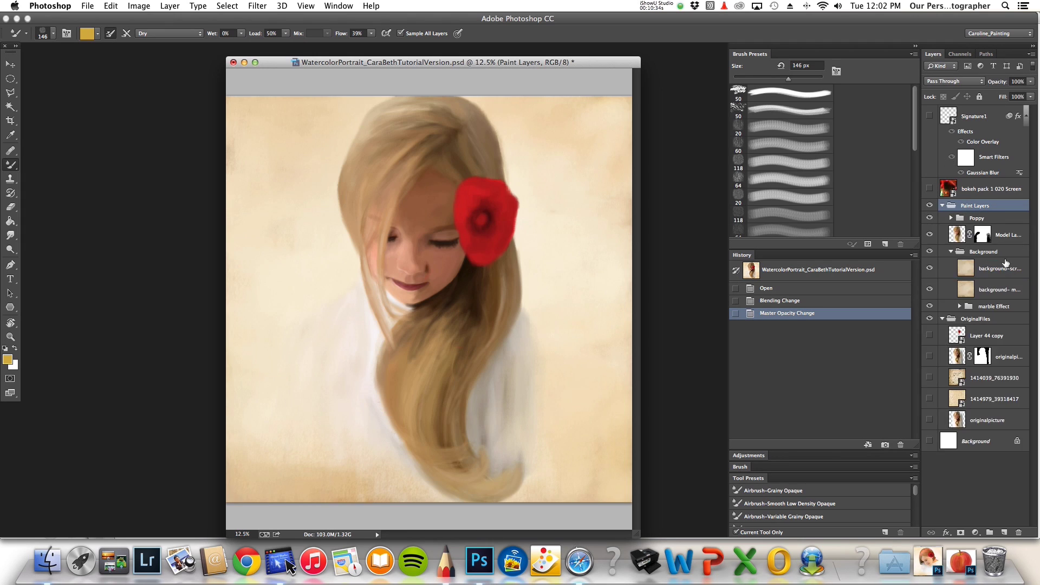
click(930, 251)
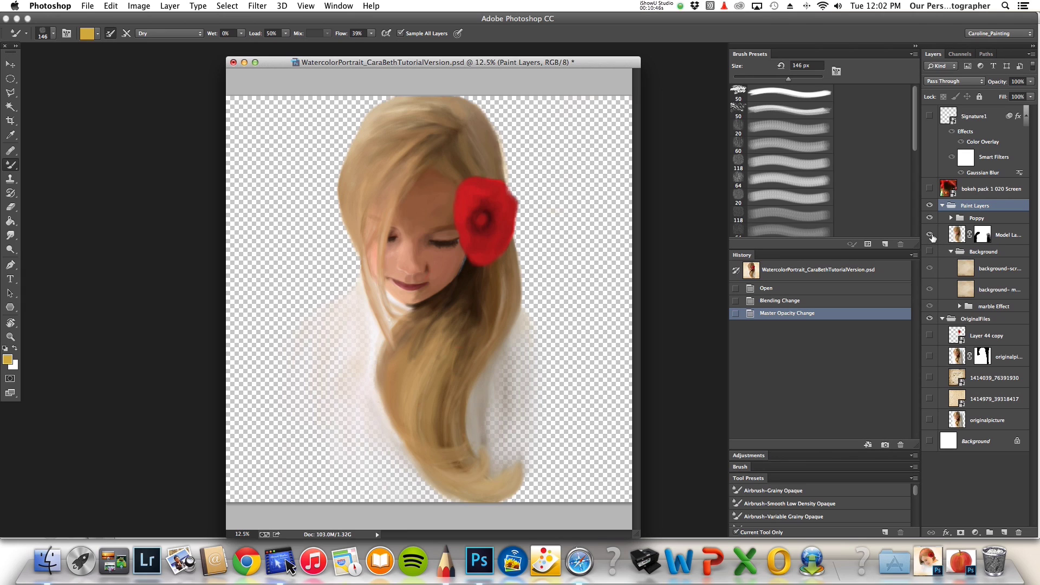
- Hide the 1414979_39318417 and 1414039_76391930 textures, the painted girl and the red poppy
click(930, 378)
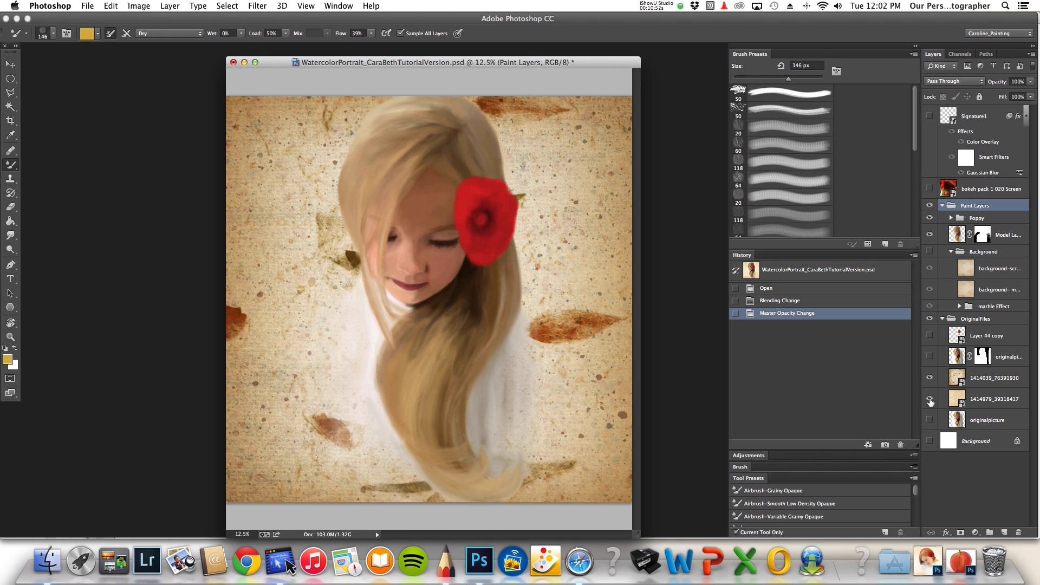
click(930, 399)
click(930, 378)
click(930, 378)
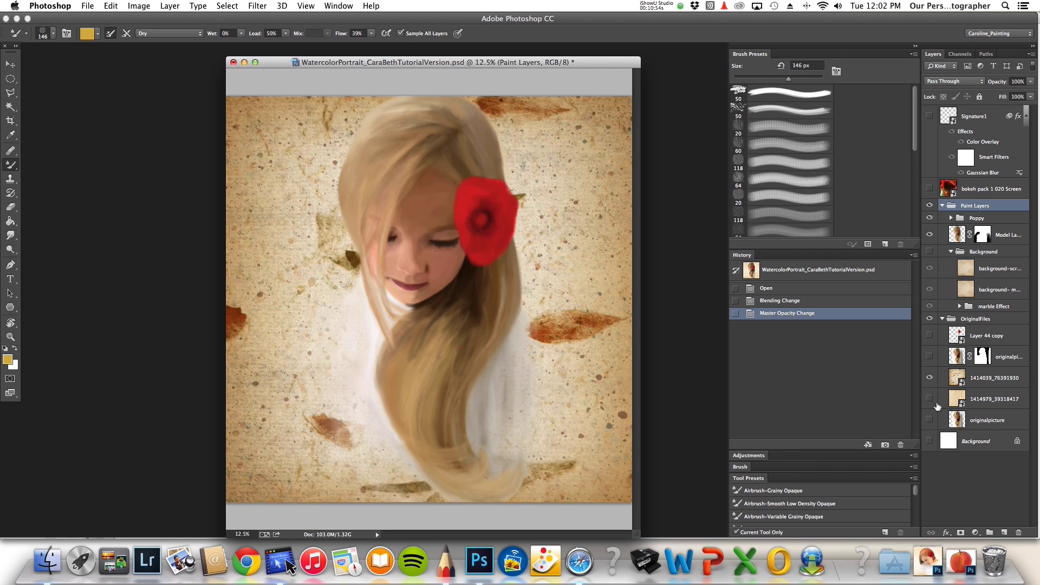
click(929, 378)
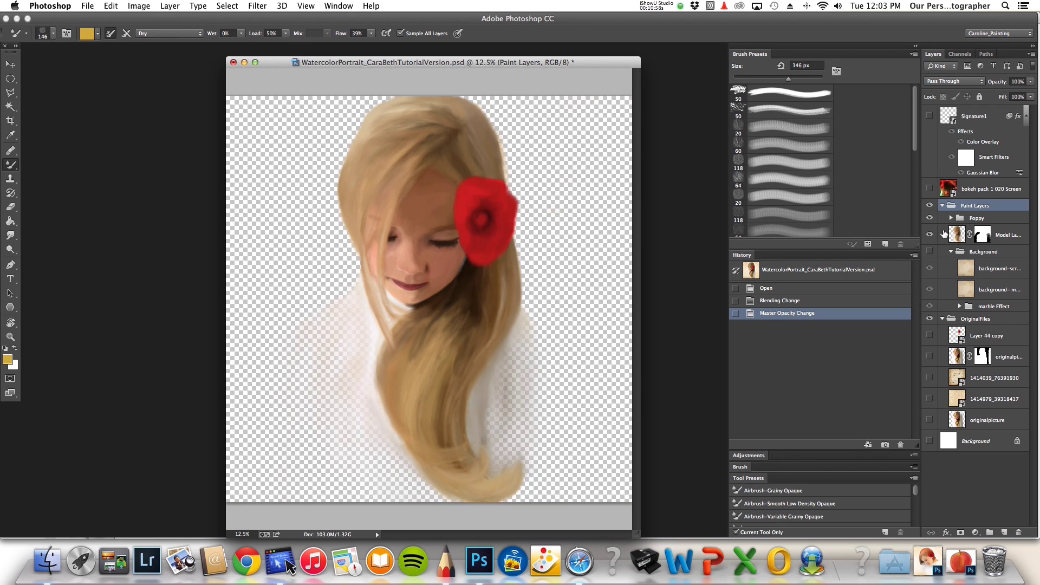
click(930, 235)
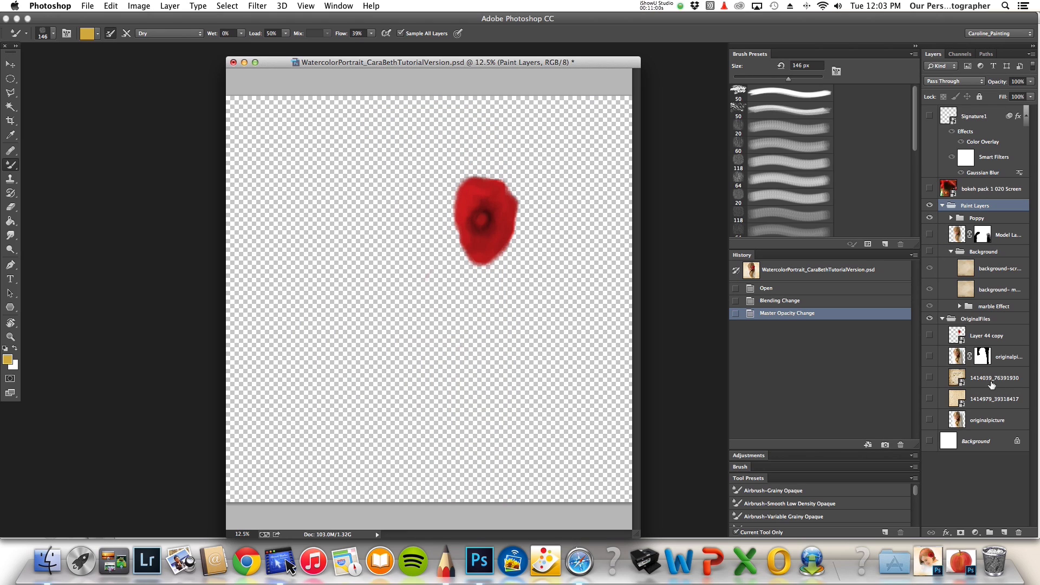
click(930, 218)
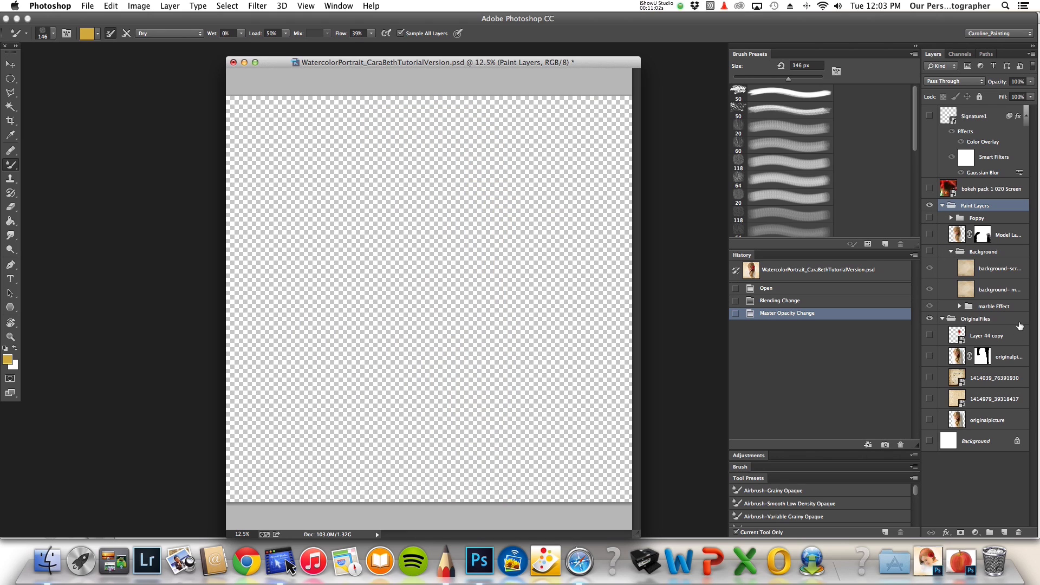
- Create an empty Layer 1 above 1414039_76391930 with Cmd+Shift+N
click(1009, 380)
key(super+shift+n)
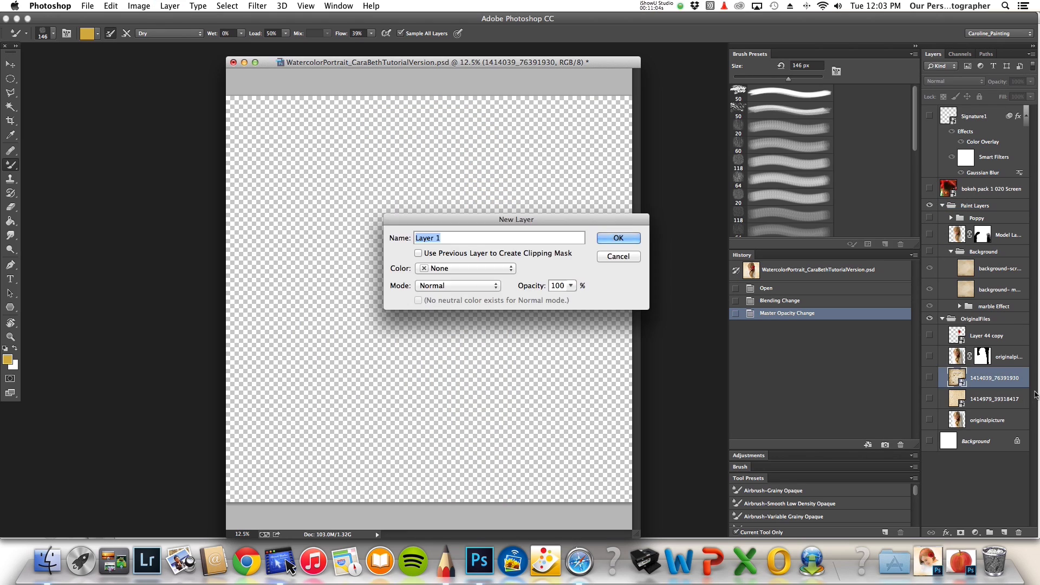
key(Return)
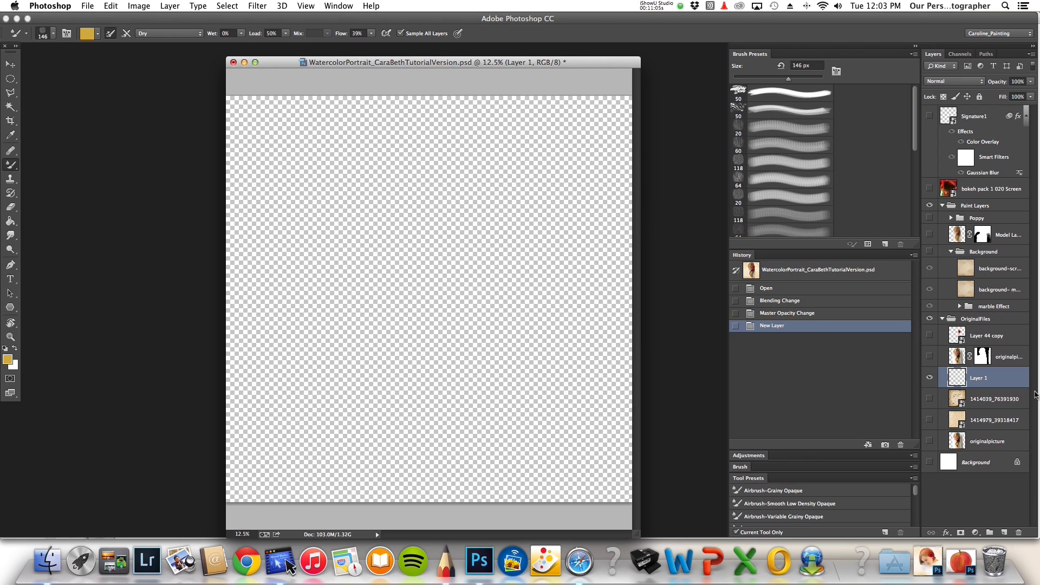
- Show the leafy texture, set the brush to 488 px and 100% flow, and paint cream and tan strokes
click(929, 399)
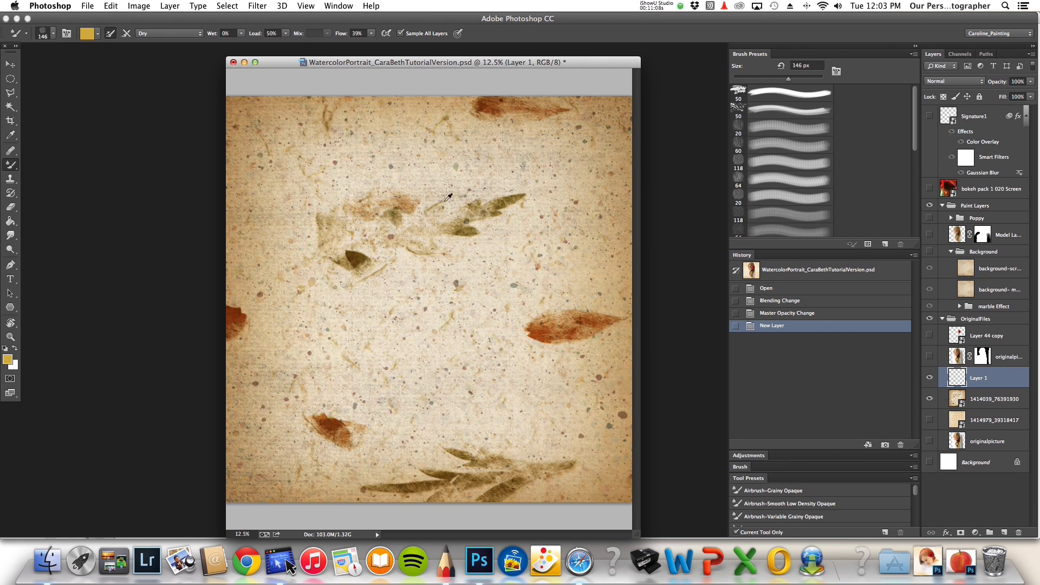
drag(444, 198, 466, 202)
click(371, 34)
mouse_move(376, 34)
mouse_down()
mouse_move(510, 208)
mouse_move(471, 233)
mouse_move(520, 184)
mouse_move(486, 172)
mouse_move(425, 190)
mouse_move(447, 143)
mouse_move(368, 206)
mouse_up()
alt+click(512, 199)
mouse_move(415, 248)
mouse_down()
mouse_move(402, 234)
mouse_move(464, 258)
mouse_move(441, 278)
mouse_move(561, 147)
mouse_move(529, 132)
mouse_move(471, 133)
mouse_up()
alt+click(505, 194)
mouse_move(402, 151)
mouse_down()
mouse_move(355, 165)
mouse_move(320, 202)
mouse_move(327, 176)
mouse_move(284, 181)
mouse_move(266, 252)
mouse_move(278, 245)
mouse_move(328, 267)
mouse_move(348, 248)
mouse_move(308, 273)
mouse_move(327, 216)
mouse_move(357, 289)
mouse_move(332, 285)
mouse_up()
- Cover the lower-left leaf and olive blob with cream, tan and olive strokes, then hide Layer 1
alt+click(283, 179)
alt+click(329, 266)
mouse_move(314, 361)
mouse_down()
mouse_move(278, 362)
mouse_move(244, 301)
mouse_move(240, 325)
mouse_move(266, 358)
mouse_move(280, 289)
mouse_move(255, 428)
mouse_up()
alt+click(337, 382)
mouse_move(337, 381)
mouse_down()
mouse_move(353, 411)
mouse_move(308, 462)
mouse_move(357, 390)
mouse_move(297, 390)
mouse_up()
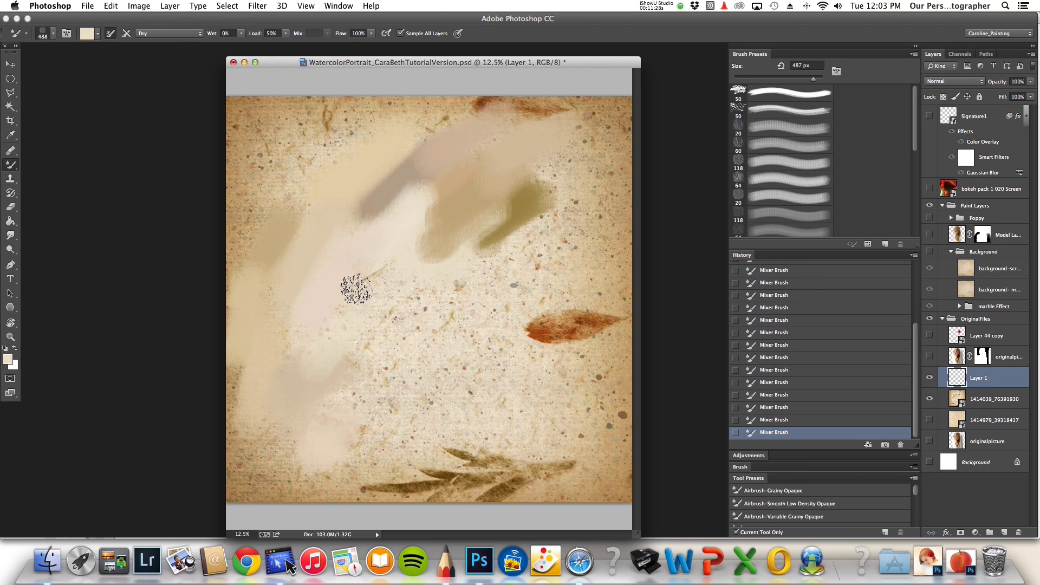
alt+click(457, 271)
mouse_move(488, 247)
mouse_down()
mouse_move(522, 217)
mouse_move(437, 255)
mouse_move(403, 322)
mouse_up()
alt+click(518, 195)
alt+click(576, 330)
mouse_move(463, 393)
mouse_down()
mouse_move(509, 360)
mouse_move(564, 288)
mouse_move(527, 295)
mouse_move(466, 373)
mouse_up()
click(929, 379)
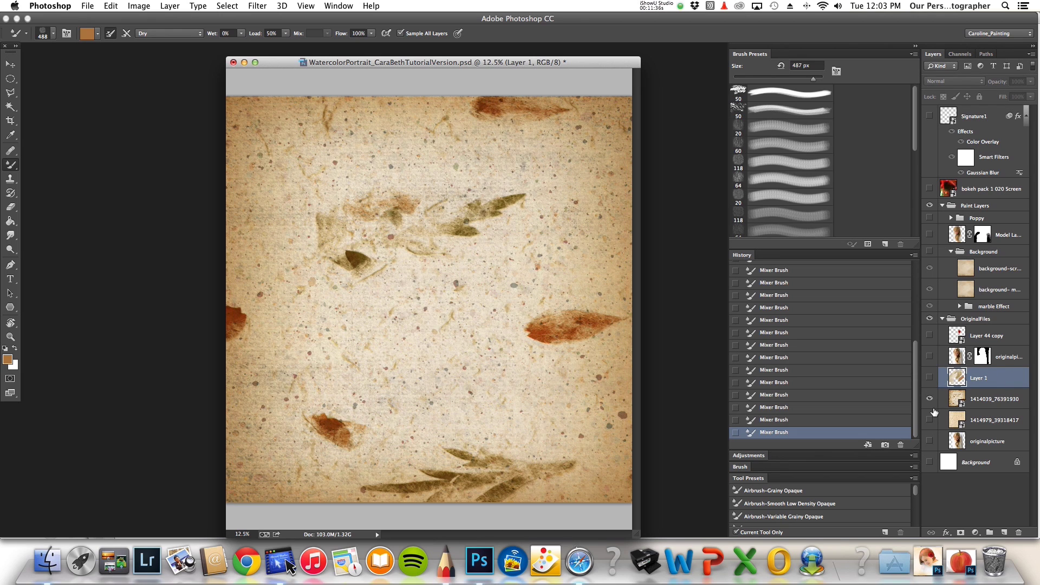
- Swap the leafy texture for the Background group, set background-screen to Normal, and show the girl
click(929, 399)
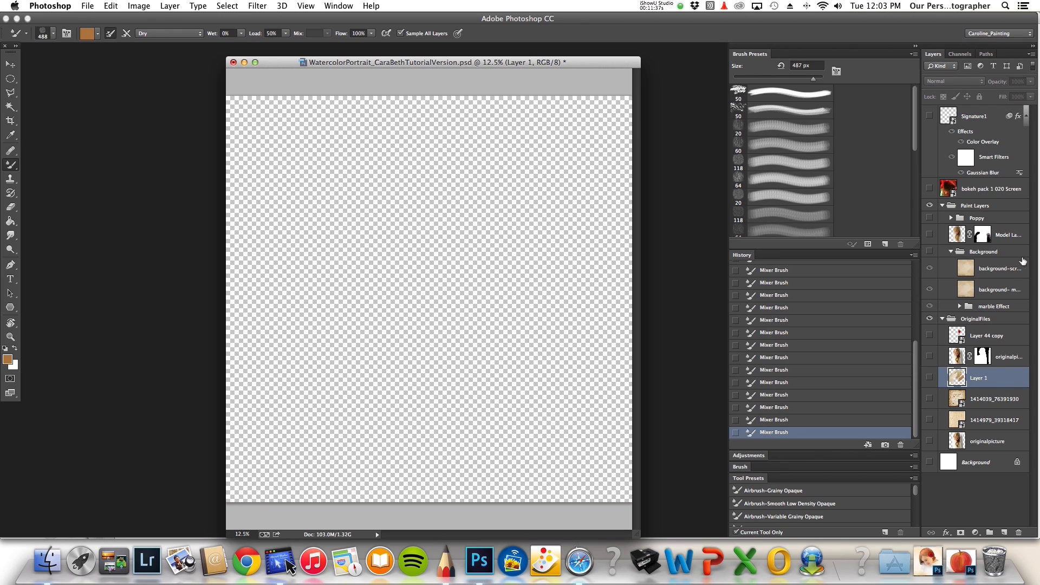
click(929, 252)
click(945, 271)
click(930, 290)
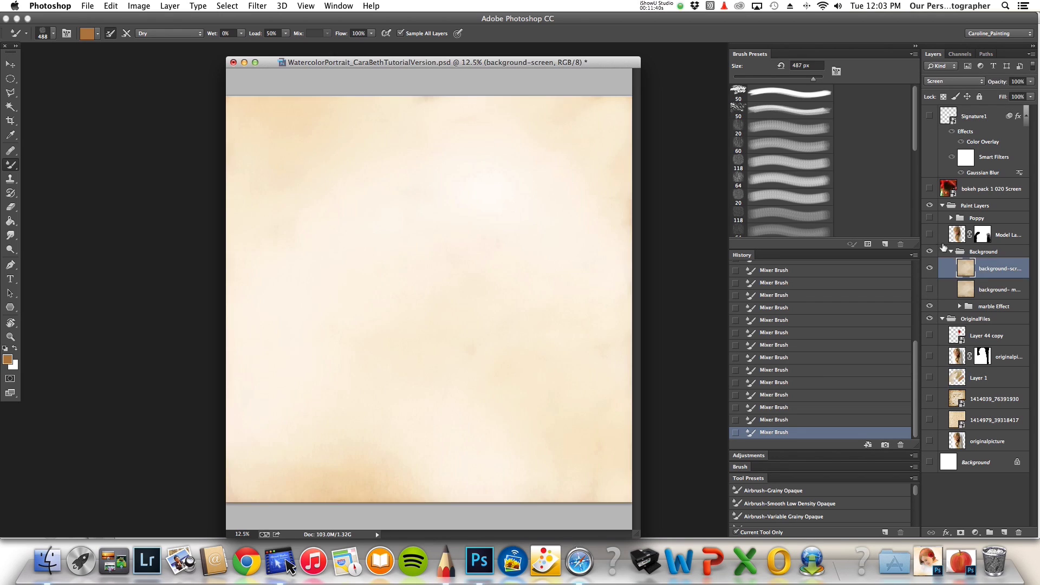
click(957, 82)
click(952, 15)
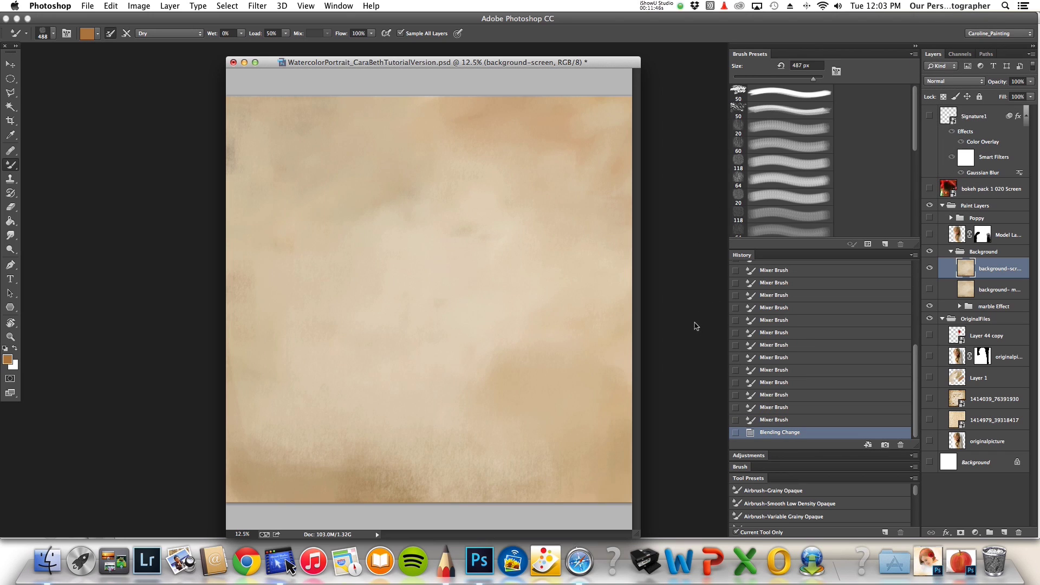
click(929, 235)
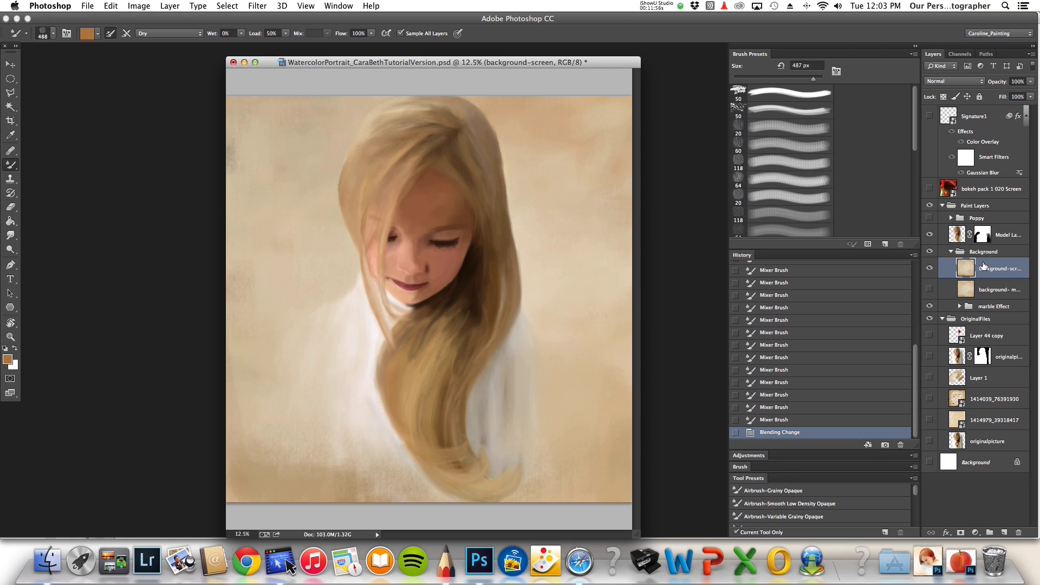
- Hide the girl, expand the marble Effect group, toggle its warm tint, and re-show background-screen
click(930, 267)
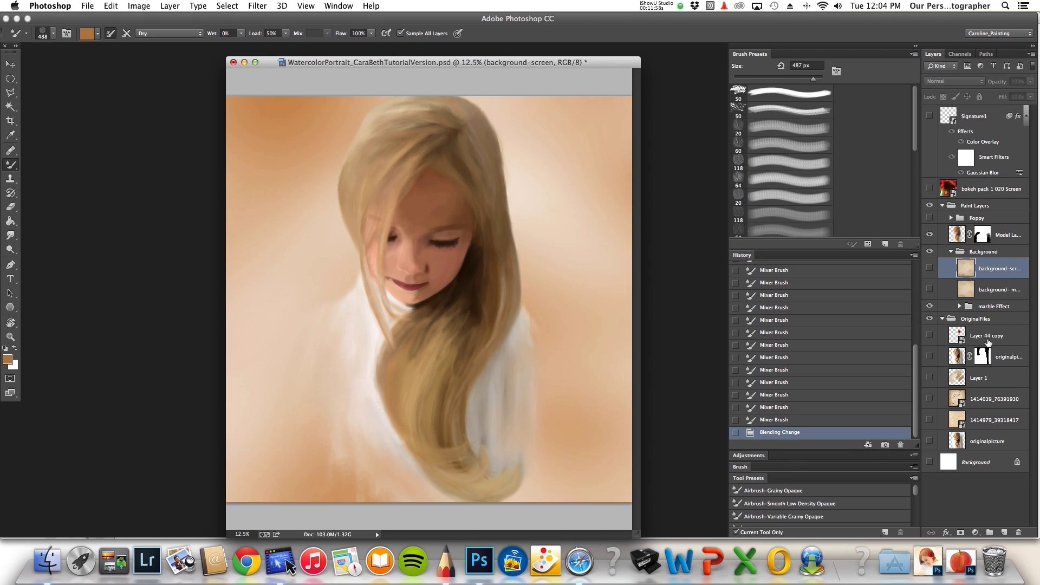
click(960, 309)
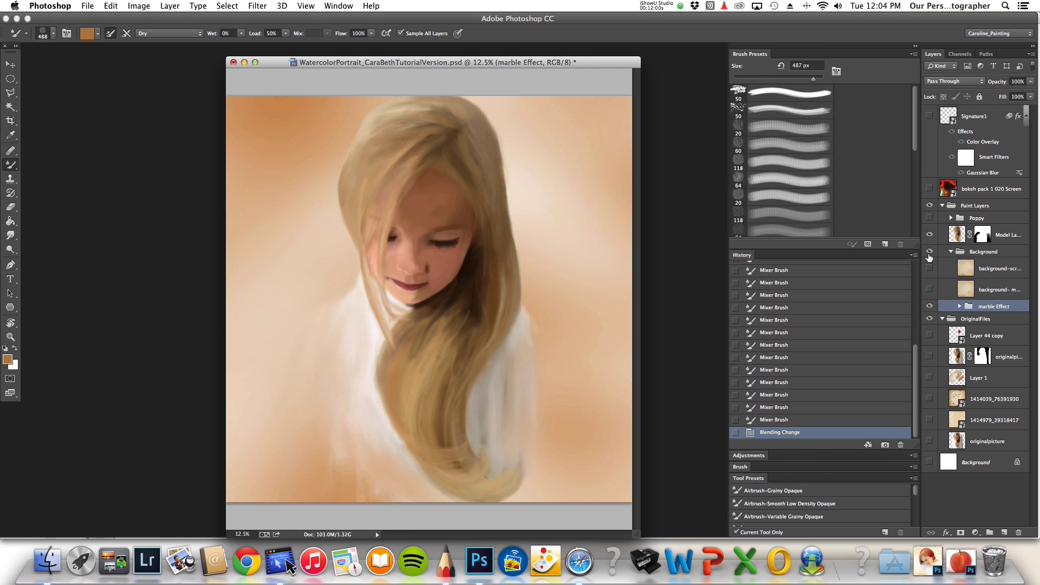
click(959, 307)
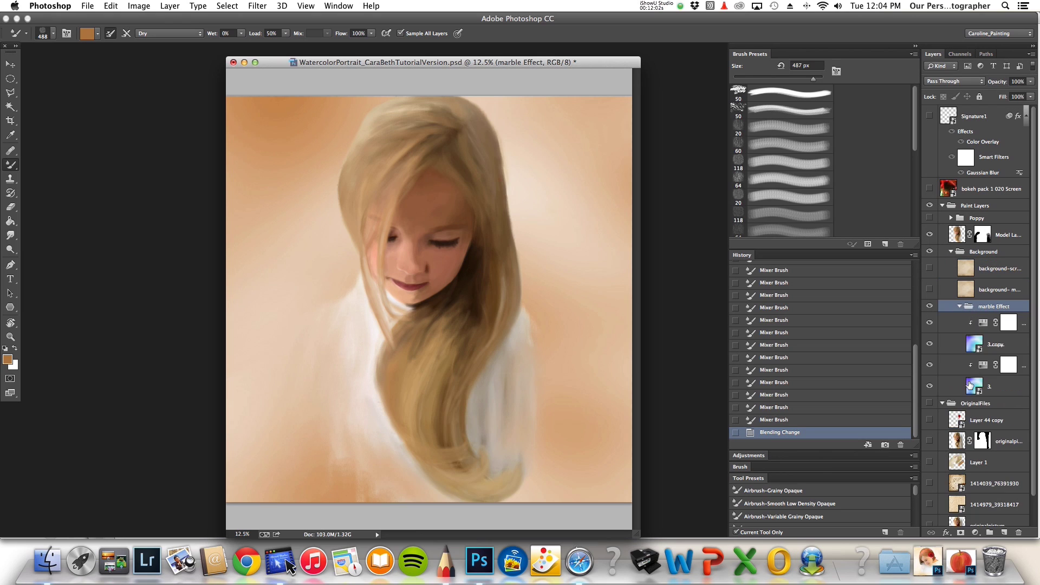
click(929, 234)
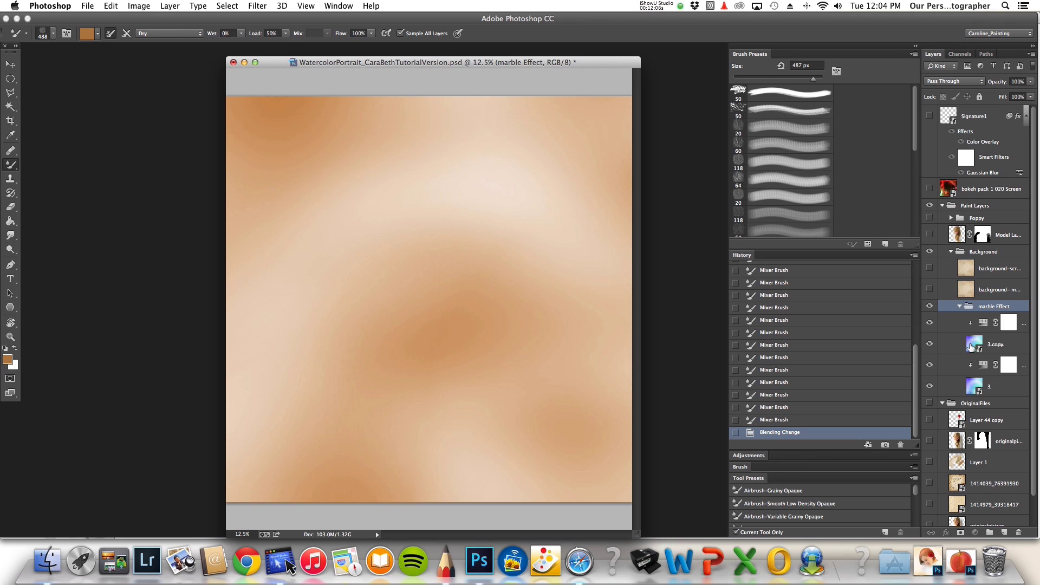
click(970, 346)
click(929, 322)
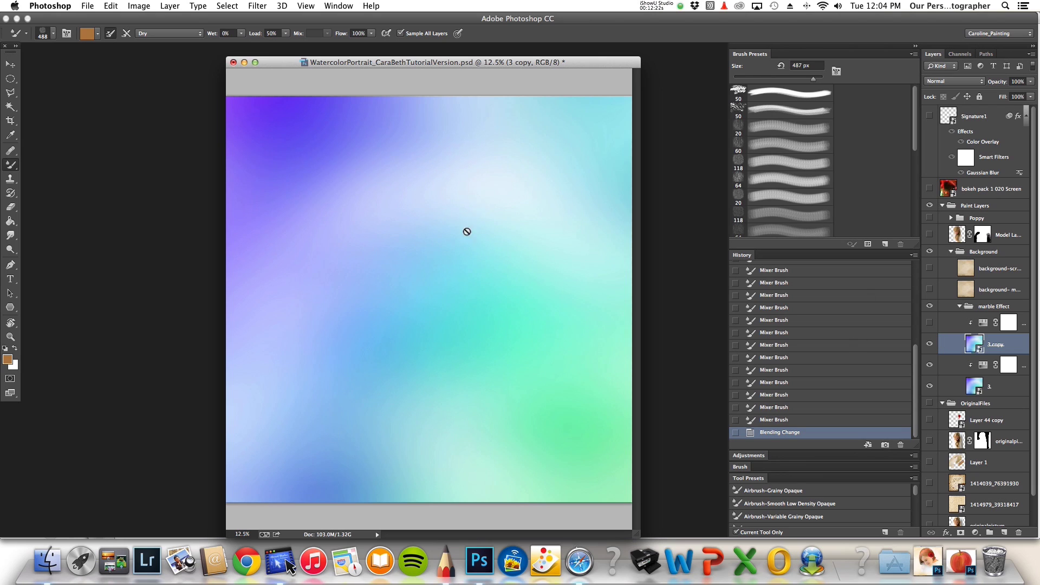
click(930, 323)
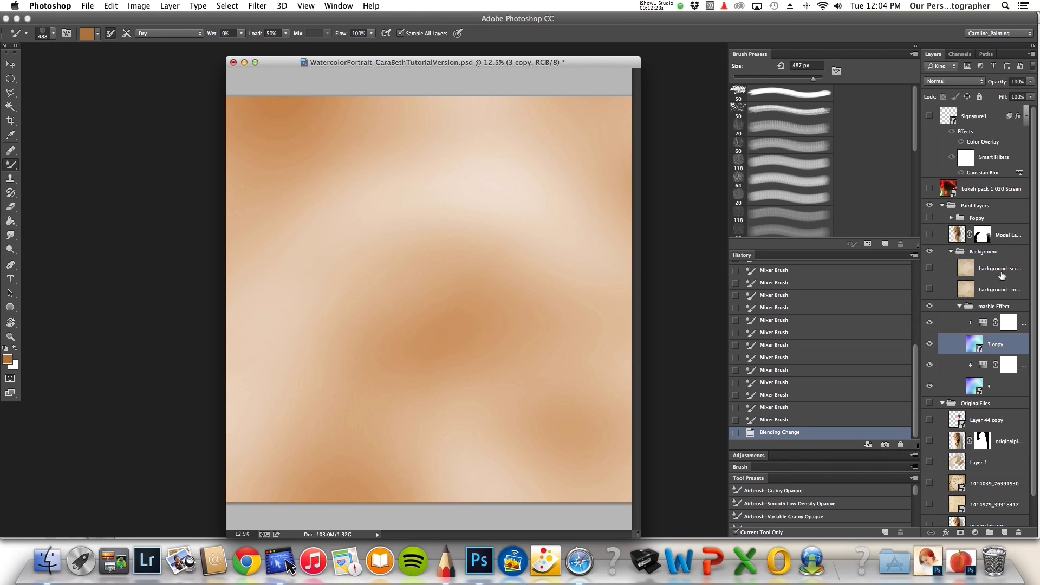
click(928, 272)
- Set background-screen to Screen, show the Multiply background-multiply layer, and bring back the painted girl
click(960, 274)
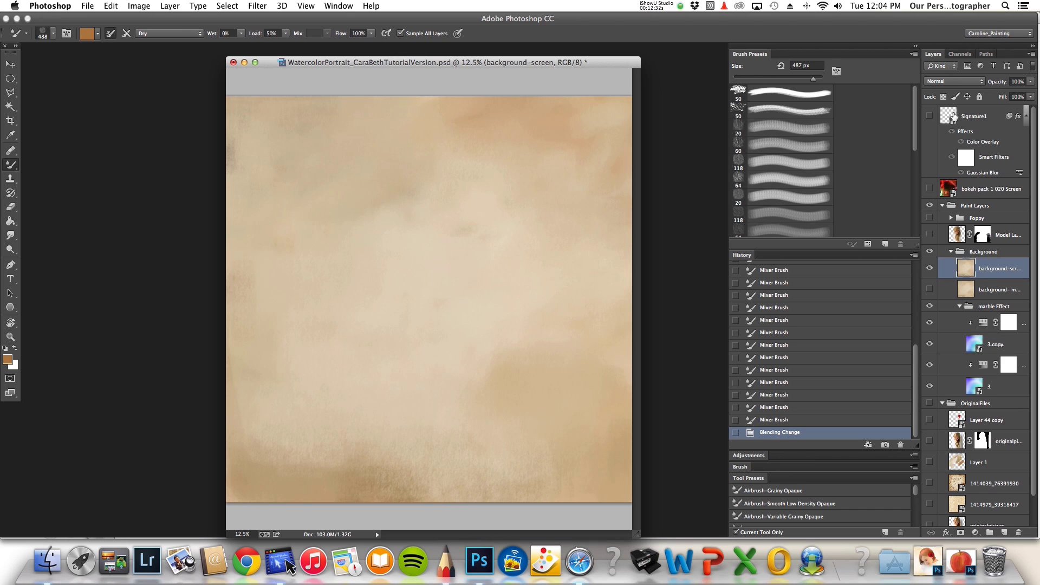
click(956, 82)
click(964, 149)
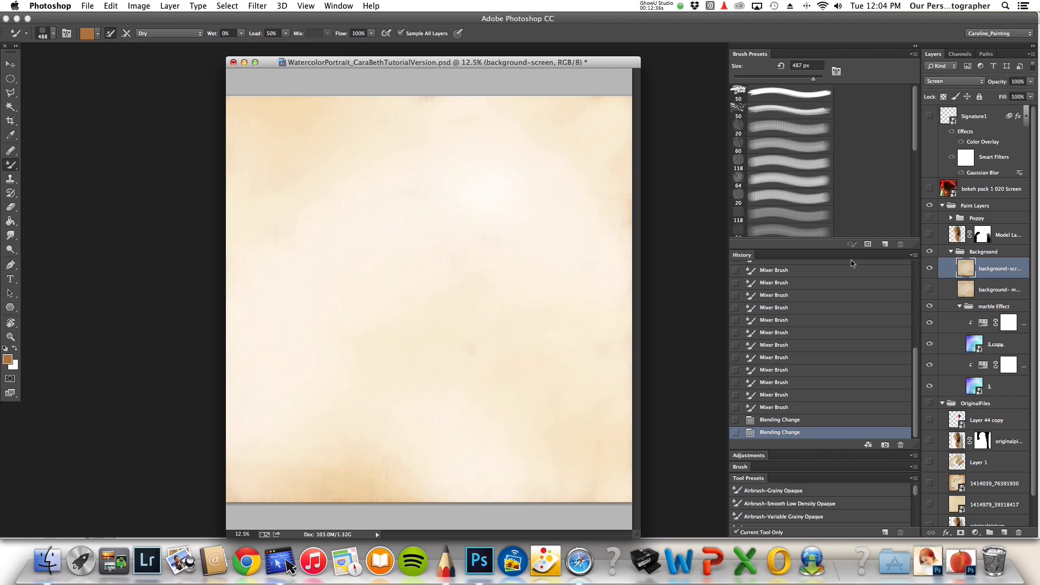
click(929, 288)
click(947, 292)
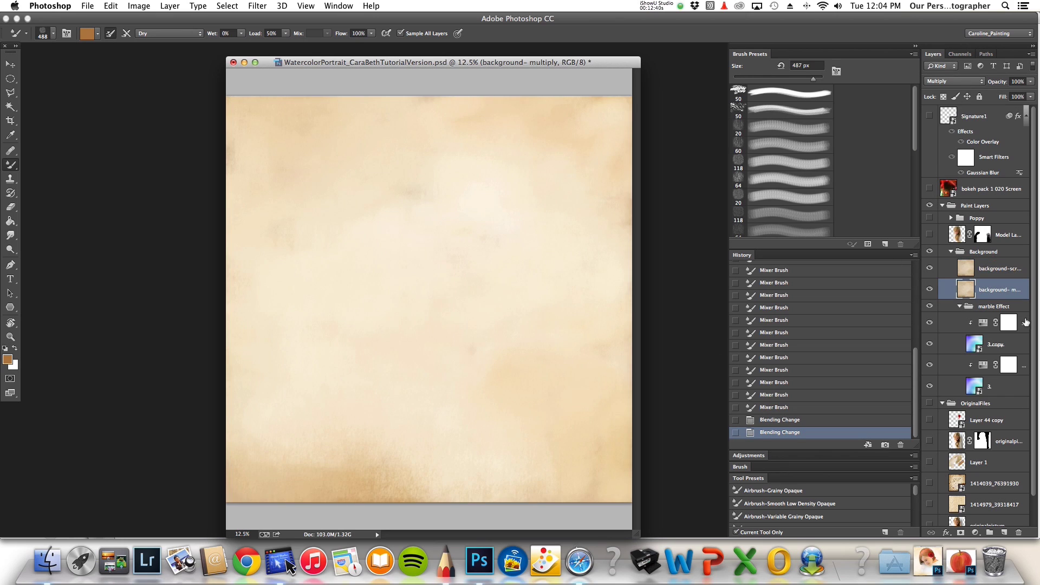
click(930, 233)
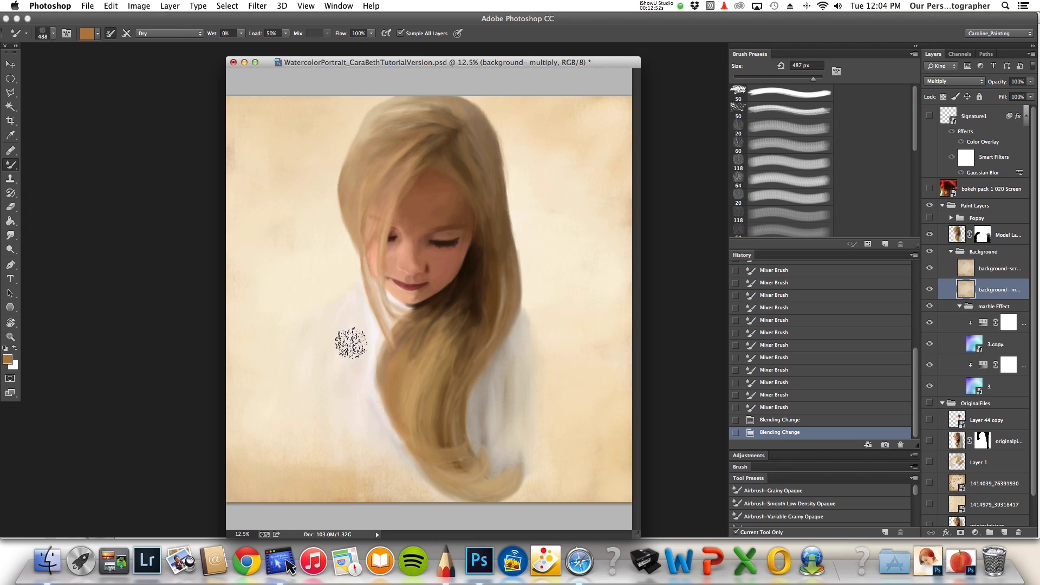
- Inspect the Model Layer mask, then expand the Poppy group and show paint copy 2
click(984, 239)
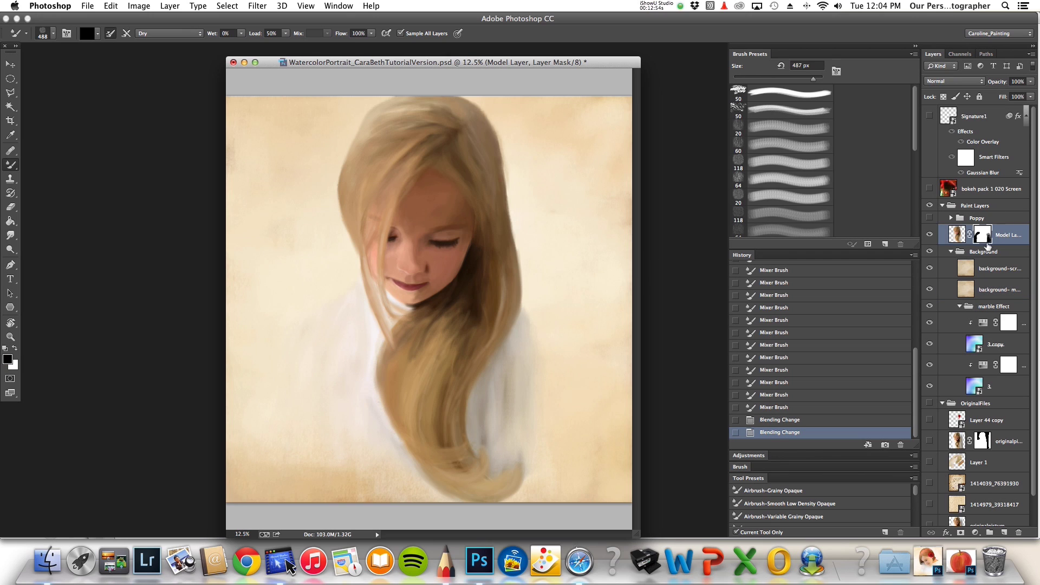
alt+click(992, 237)
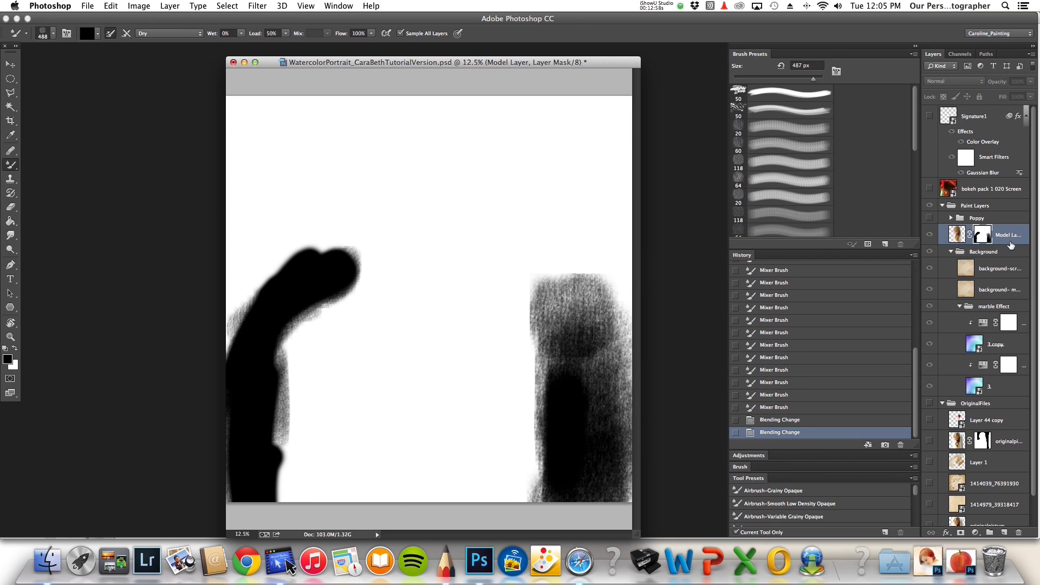
alt+click(983, 237)
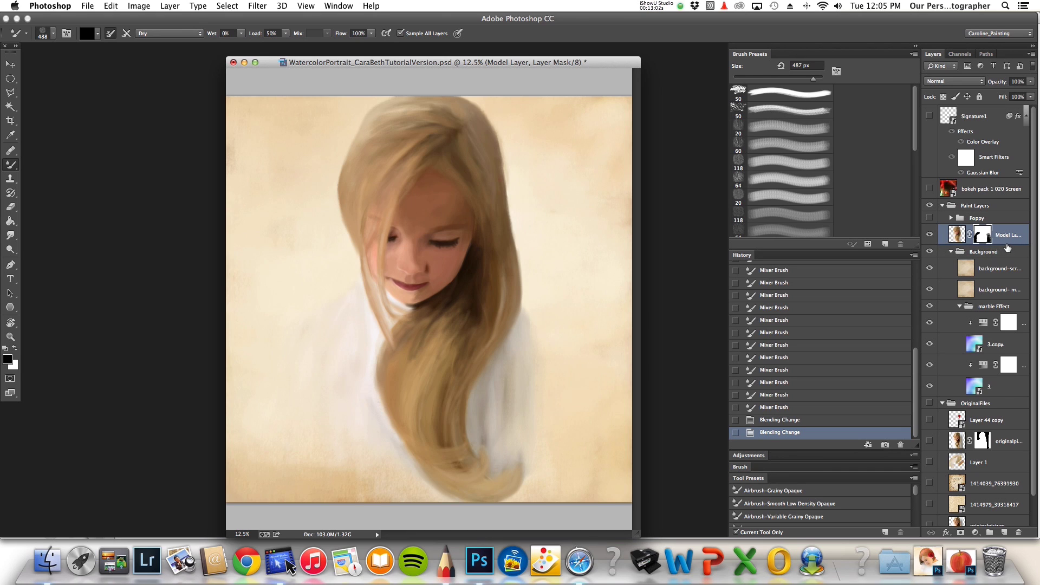
click(950, 218)
click(930, 257)
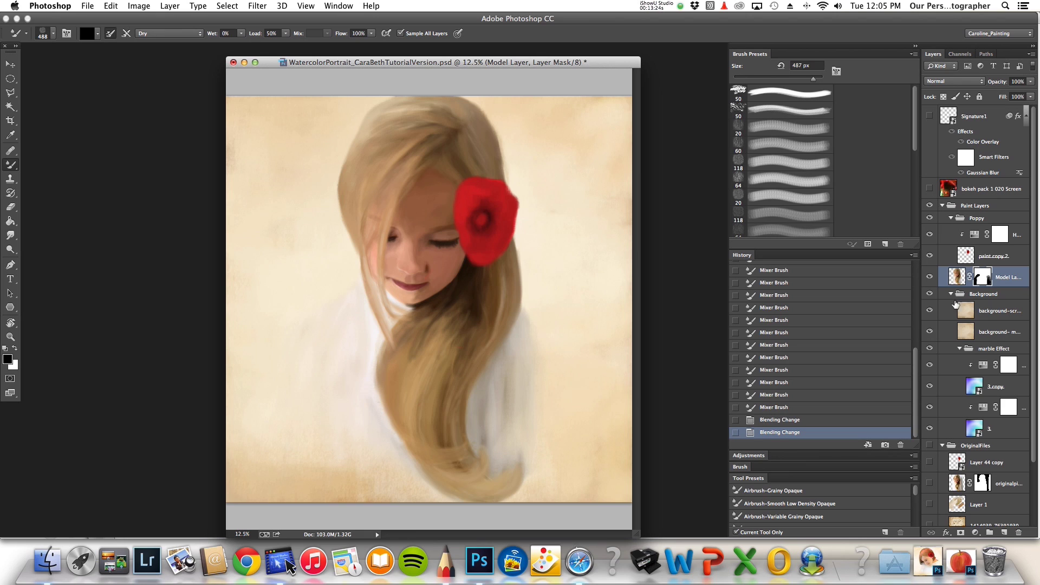
click(983, 188)
click(930, 188)
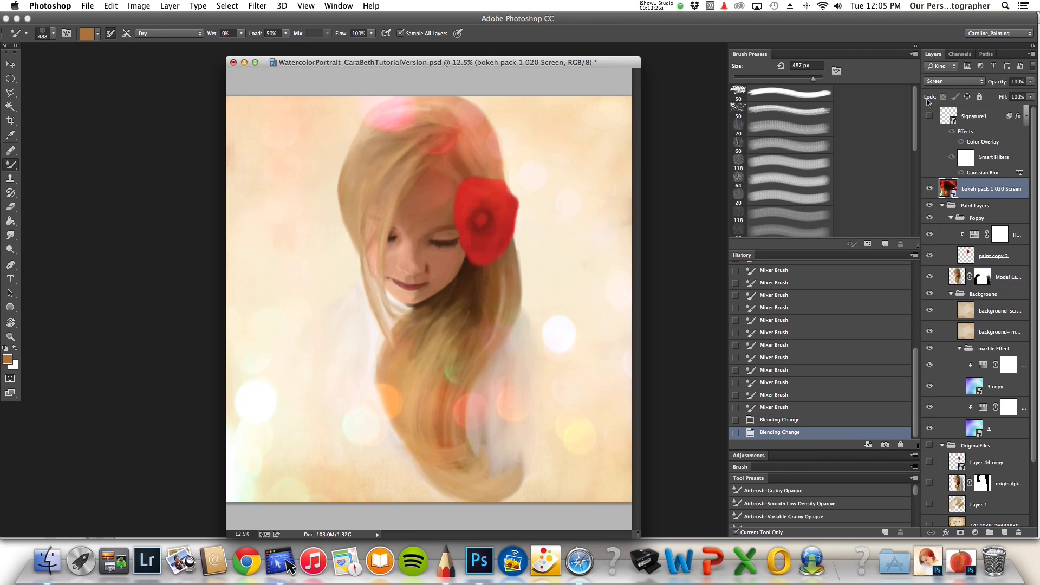
click(927, 89)
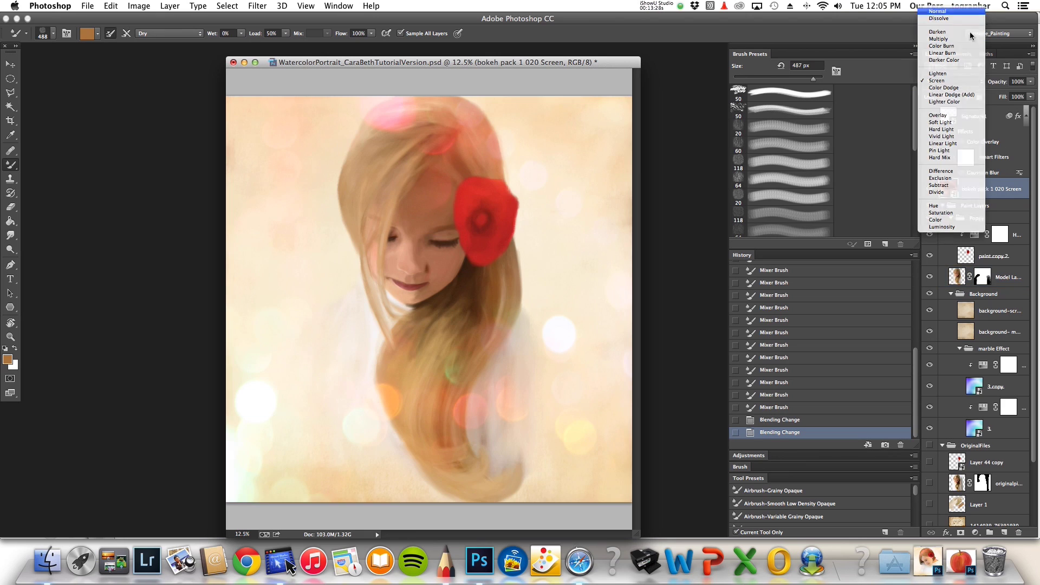
click(969, 11)
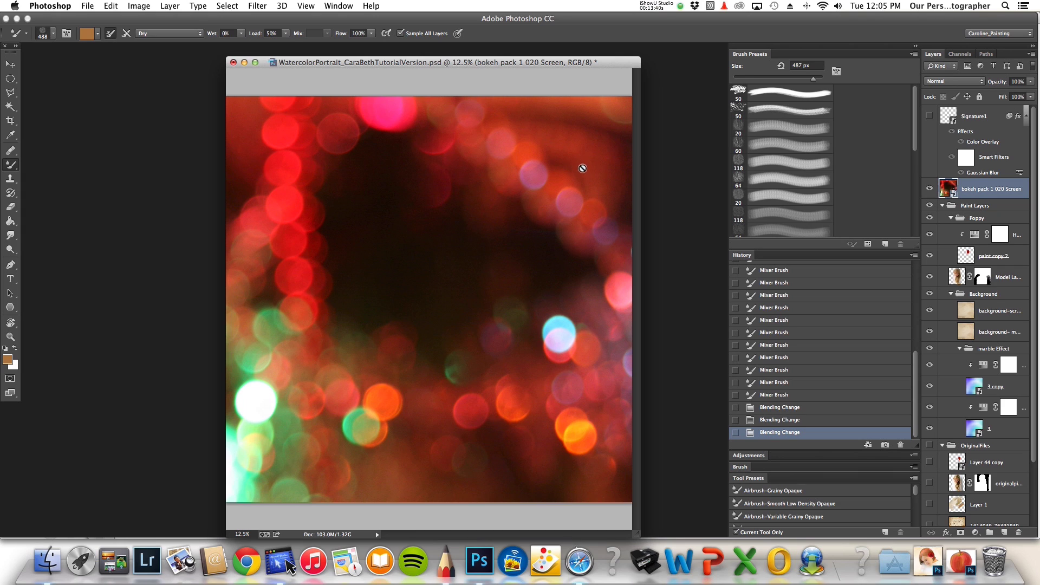
click(958, 82)
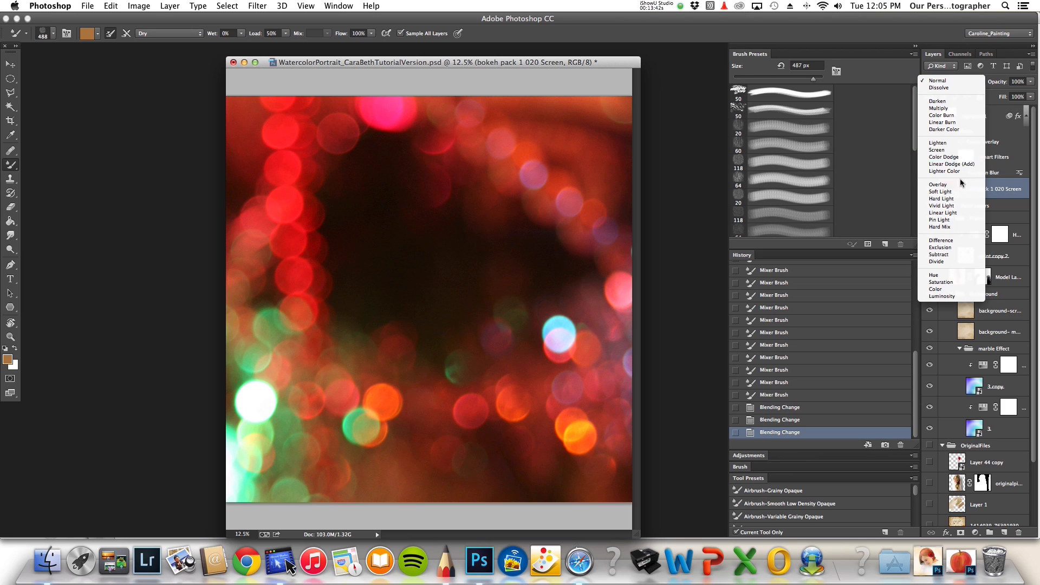
click(961, 151)
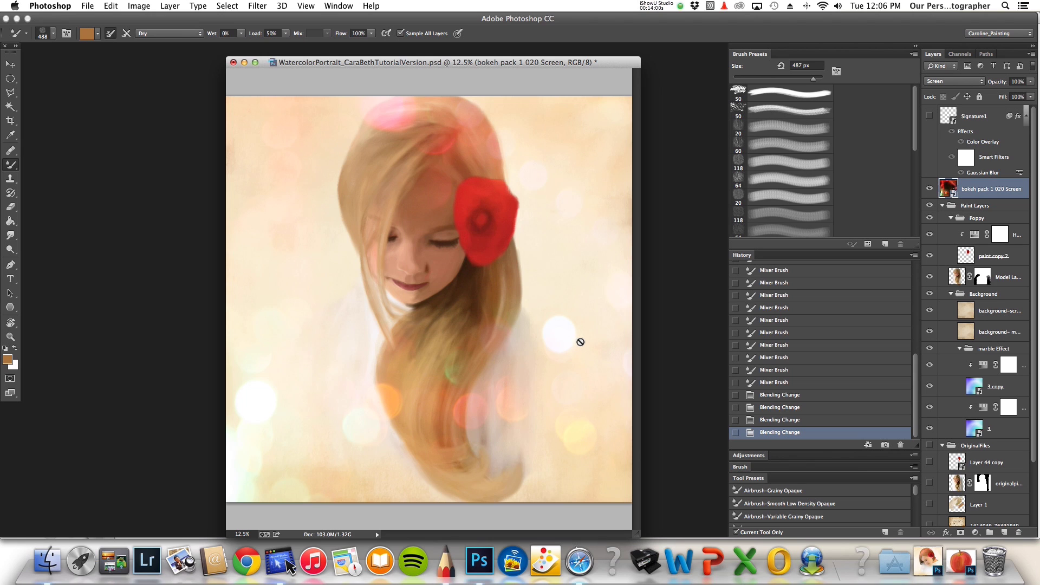
click(928, 561)
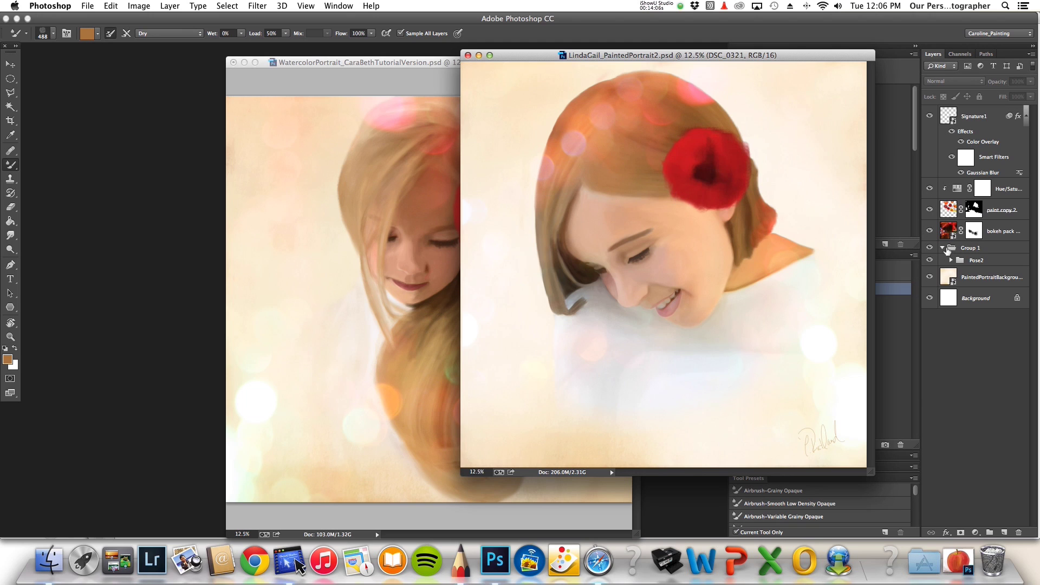
- Hide the painted layers and poppy, expand Pose2, and show the DSC_0321 photo under the base painting
click(930, 248)
click(930, 210)
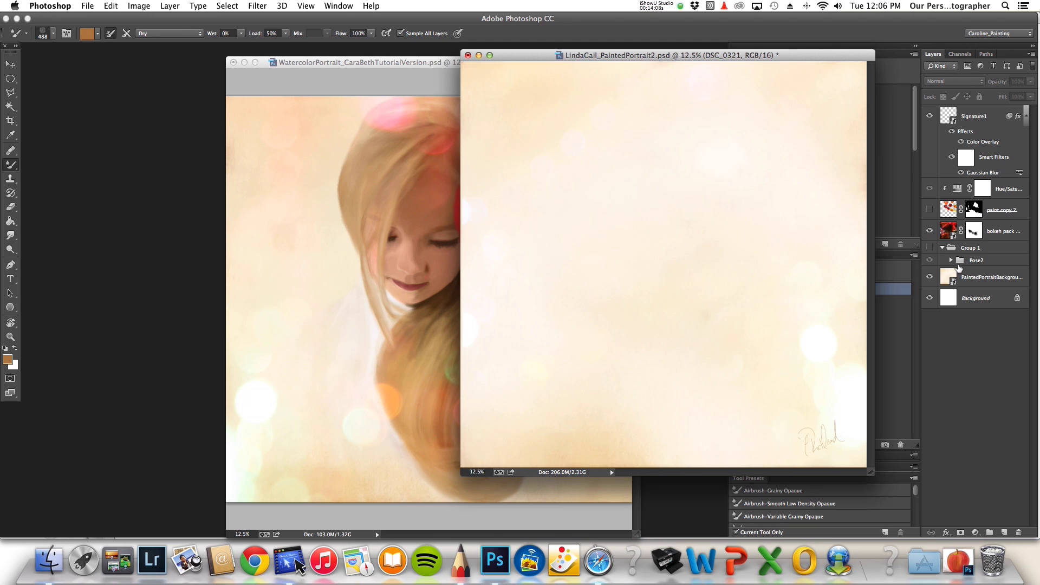
click(951, 260)
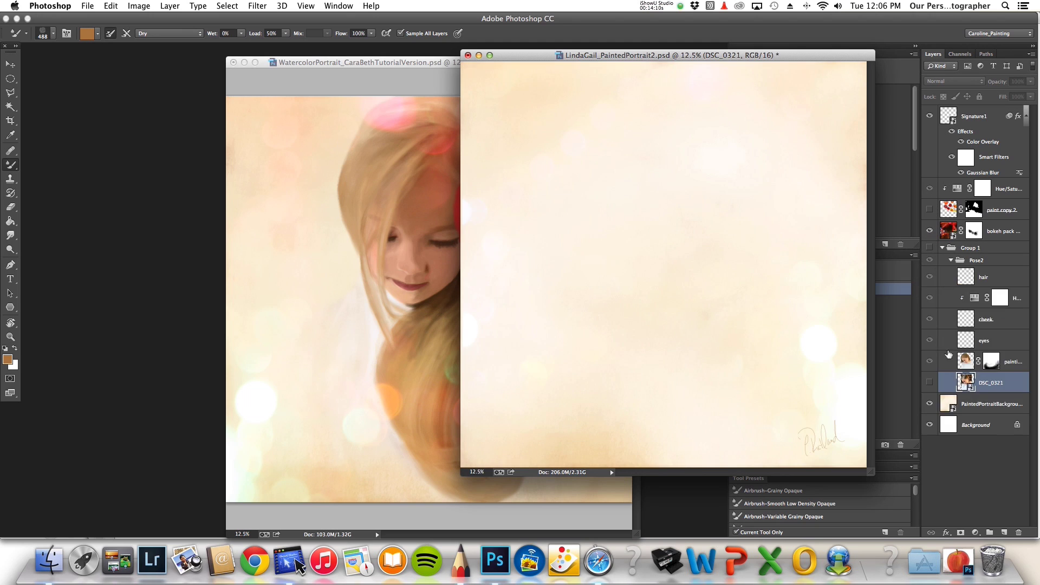
click(929, 362)
drag(931, 364, 929, 276)
click(929, 382)
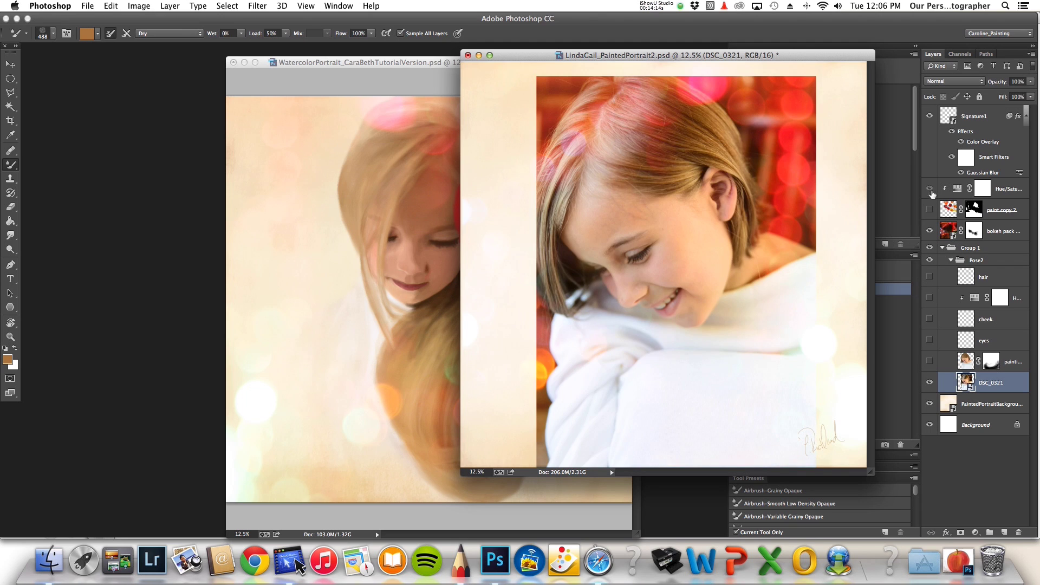
click(930, 231)
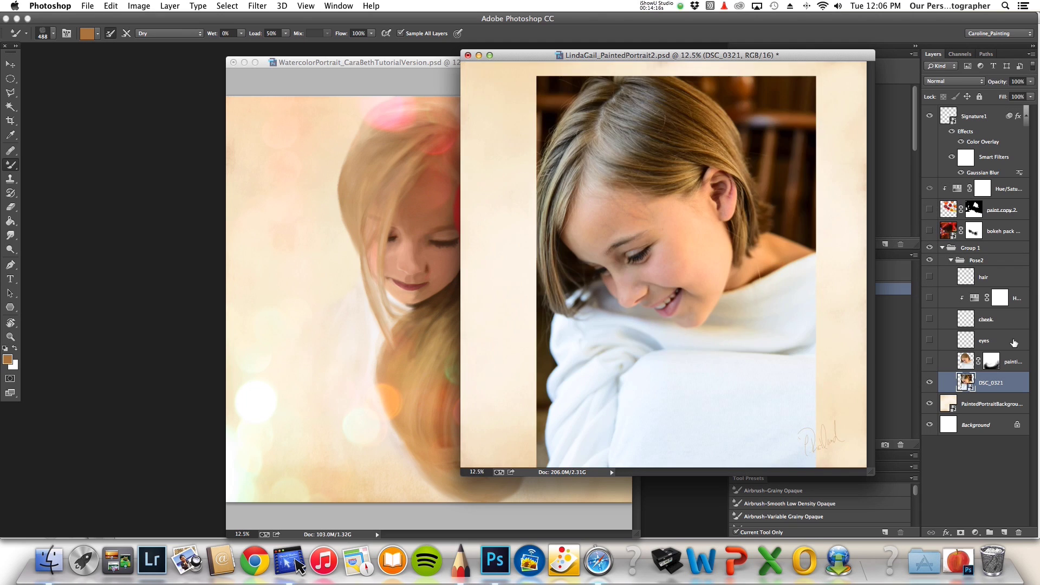
click(929, 361)
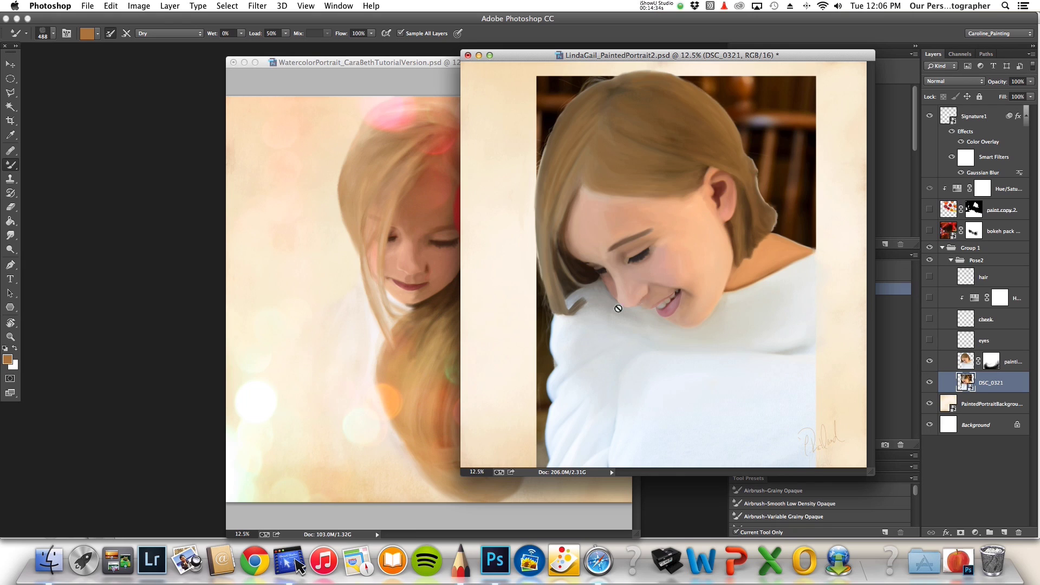
- Show the painted eyes, cheek, colour and hair layers, hide the photo, and add the poppy
click(930, 341)
click(931, 319)
click(929, 319)
click(929, 319)
click(929, 299)
click(929, 277)
click(930, 382)
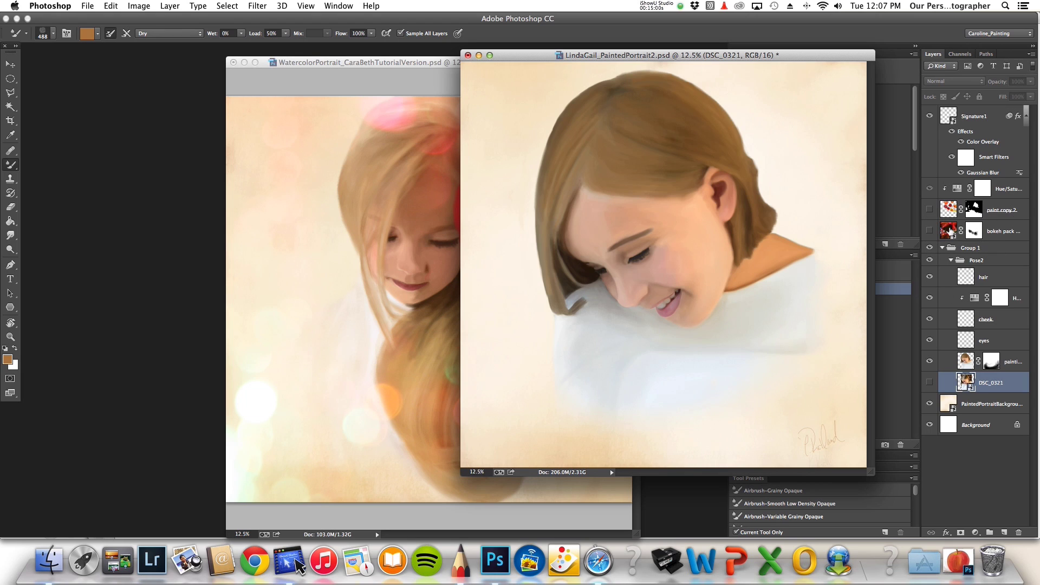
click(930, 210)
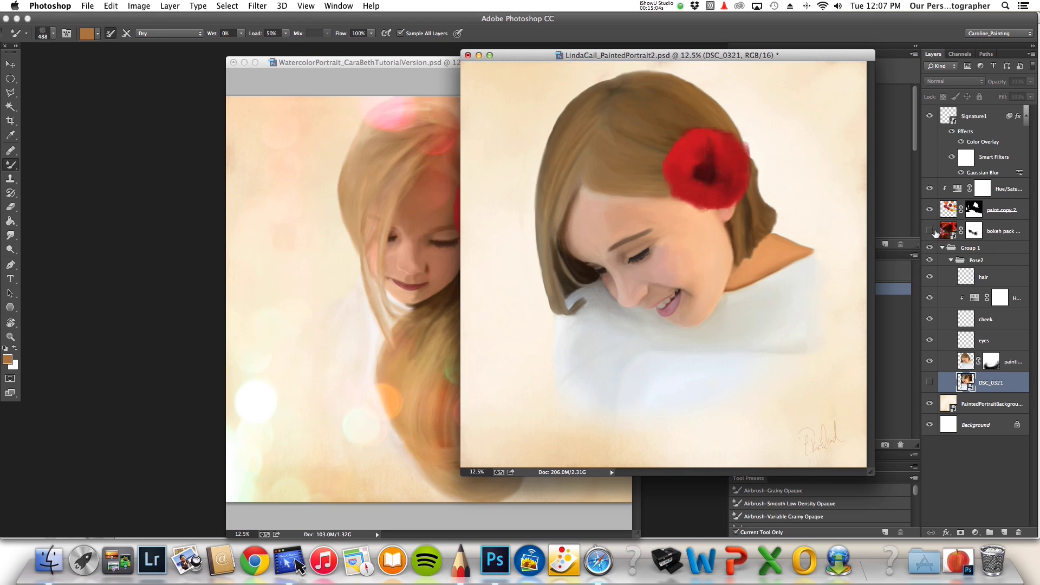
- Turn on the bokeh pack layer and drag the WatercolorPortrait window left beside LindaGail
click(931, 231)
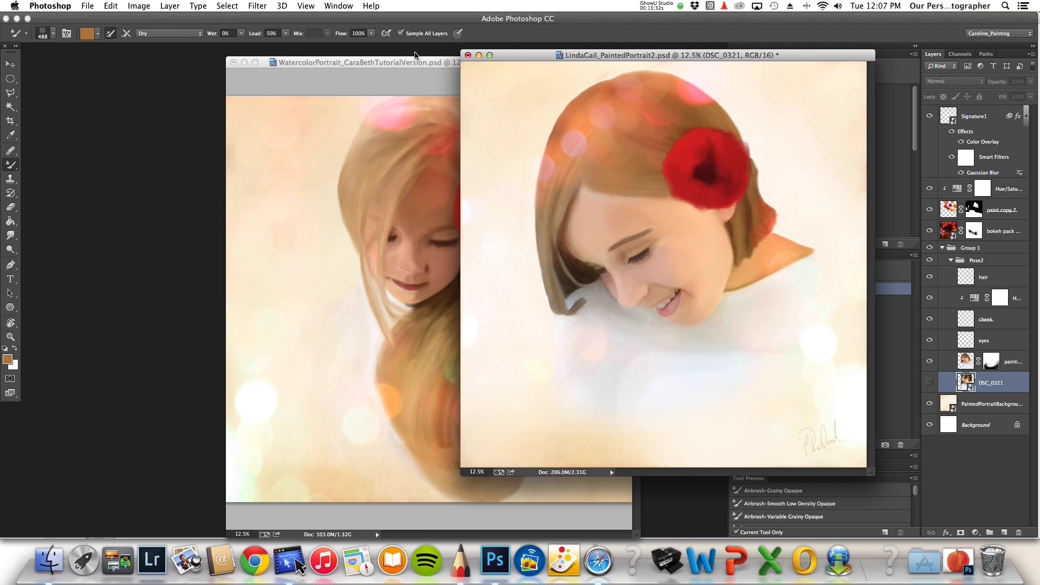
drag(439, 68, 272, 61)
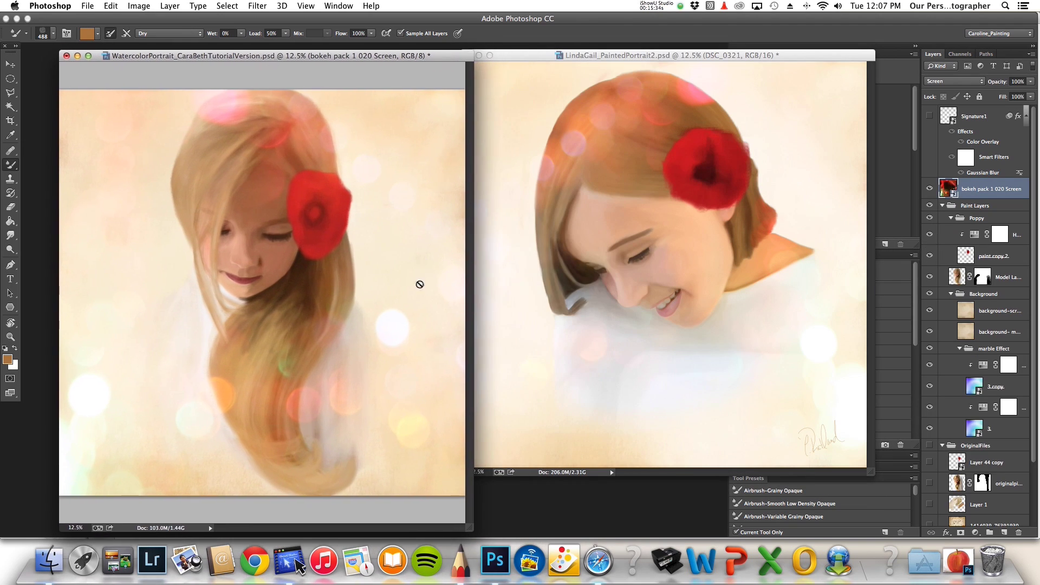